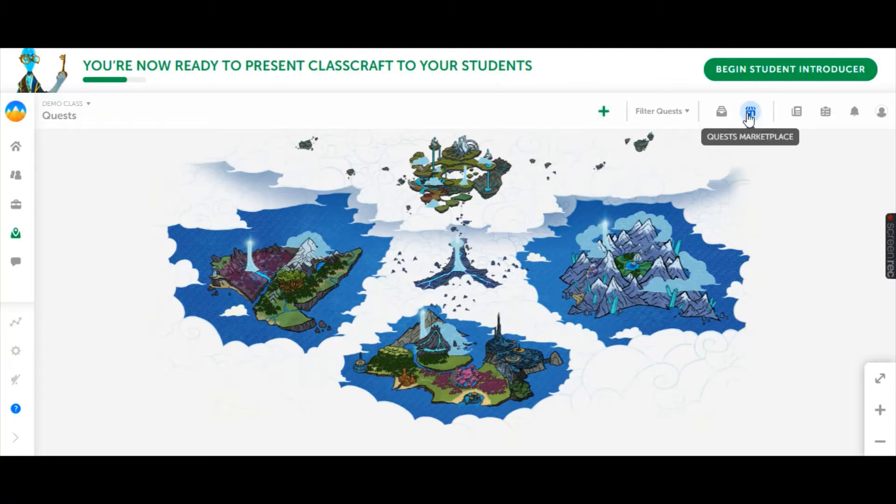
Open the Quests Marketplace and look through the newest quests, featured quests, Quests of the Week and subject categories.
{"action": "left_click", "coordinate": [750, 112]}
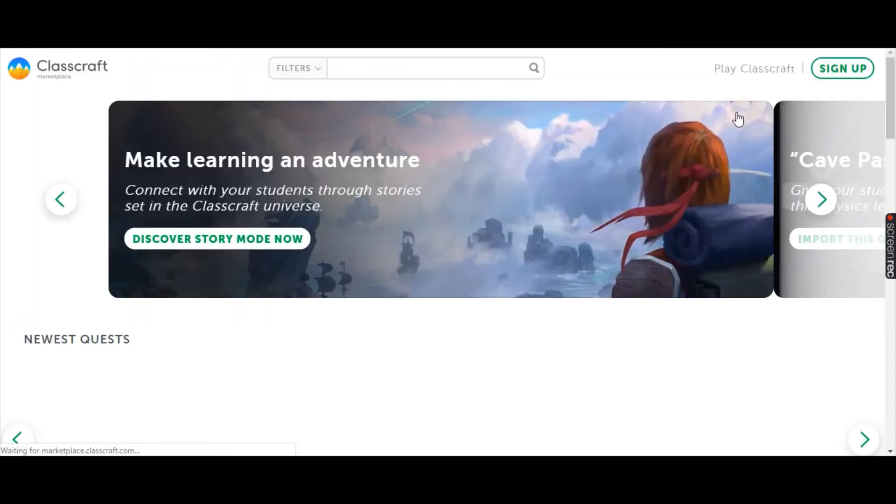
{"action": "scroll", "coordinate": [523, 323], "scroll_direction": "down", "scroll_amount": 3}
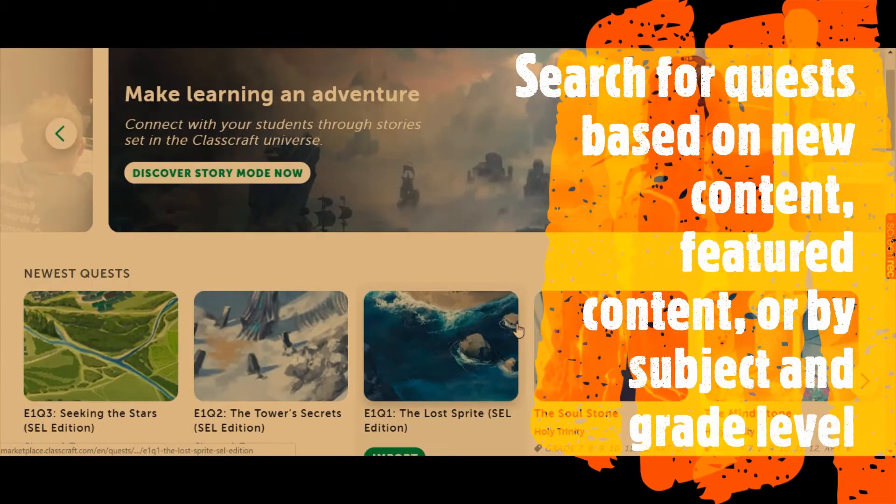
{"action": "scroll", "coordinate": [520, 330], "scroll_direction": "down", "scroll_amount": 4}
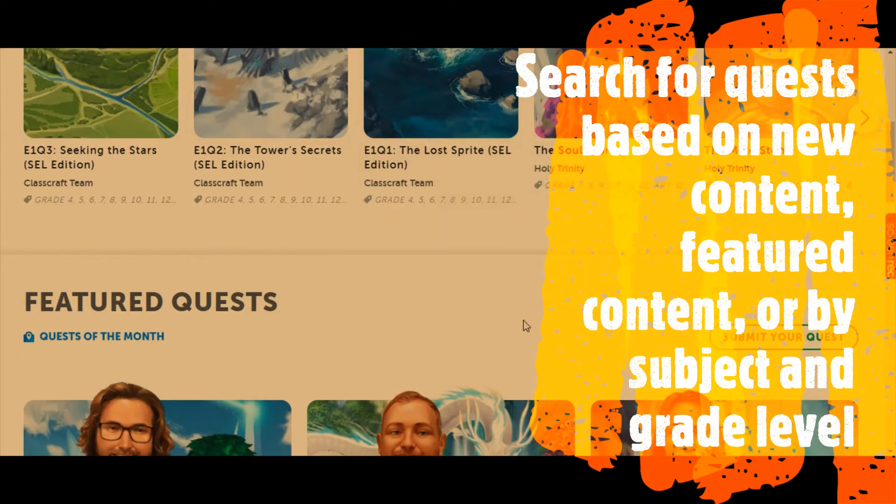
{"action": "scroll", "coordinate": [568, 335], "scroll_direction": "down", "scroll_amount": 7}
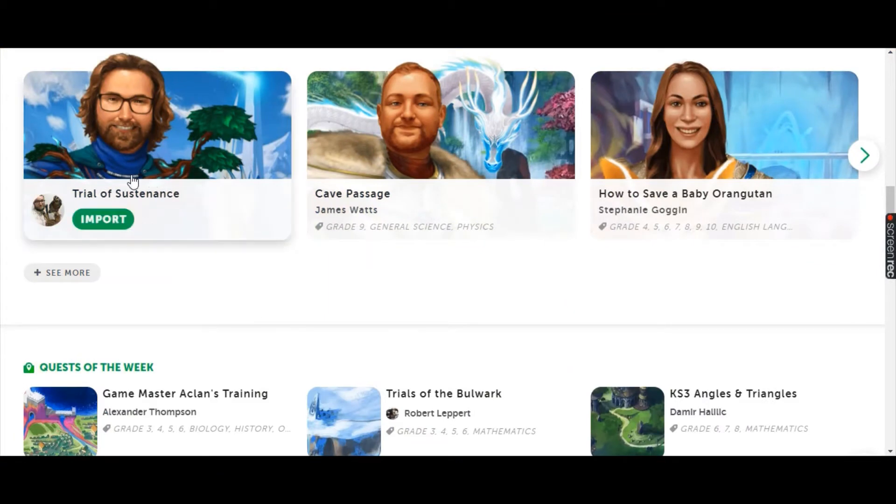
{"action": "scroll", "coordinate": [483, 274], "scroll_direction": "down", "scroll_amount": 4}
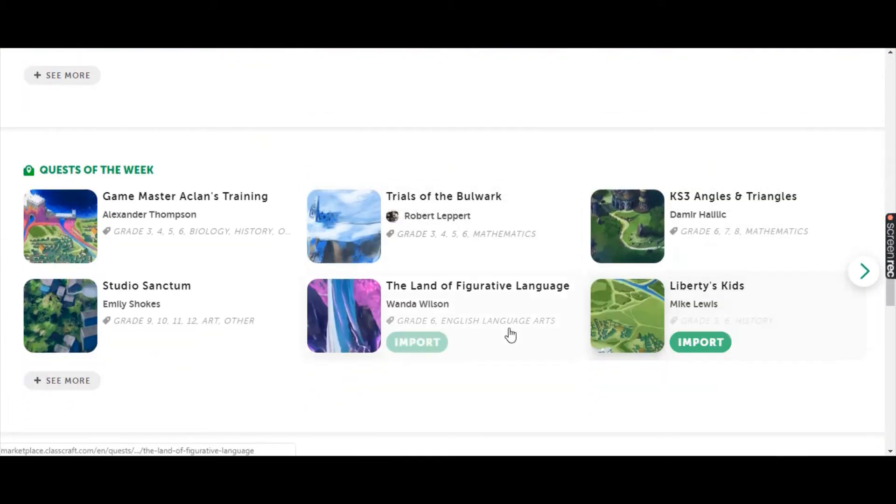
{"action": "scroll", "coordinate": [495, 322], "scroll_direction": "down", "scroll_amount": 5}
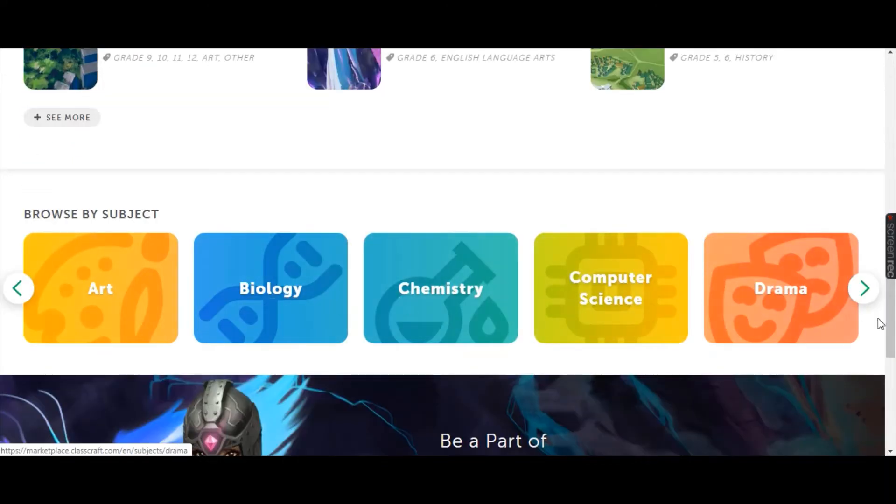
Browse the second set of Quests of the Week in the marketplace.
{"action": "scroll", "coordinate": [443, 217], "scroll_direction": "up", "scroll_amount": 4}
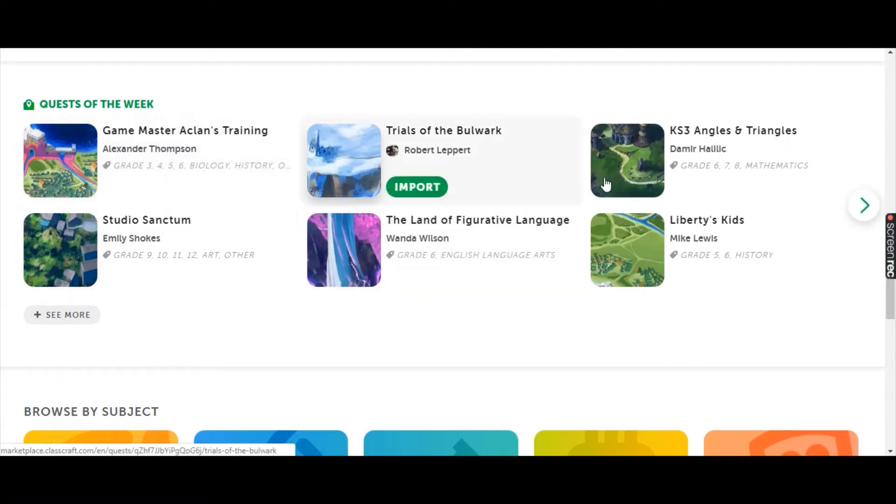
{"action": "mouse_move", "coordinate": [890, 252]}
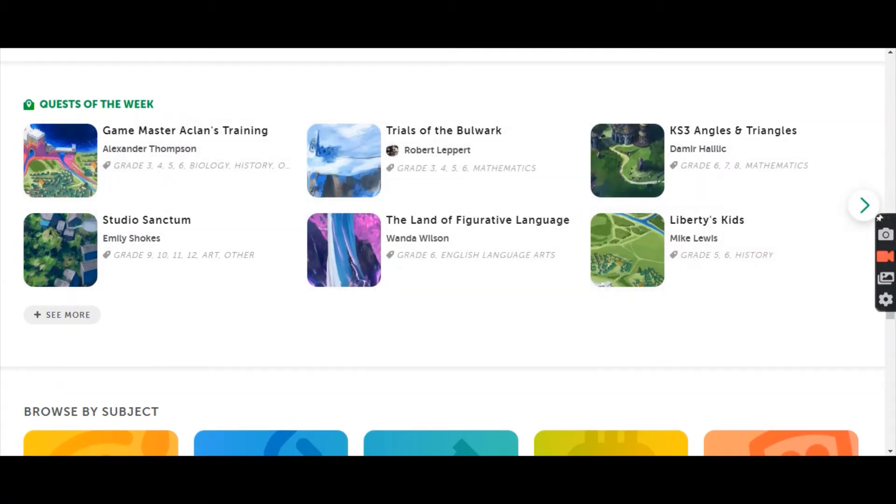
{"action": "left_click", "coordinate": [862, 206]}
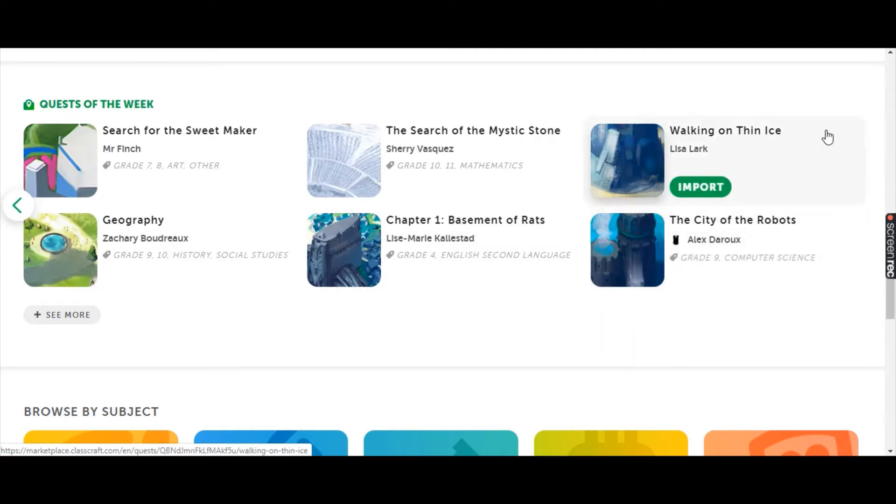
{"action": "scroll", "coordinate": [807, 162], "scroll_direction": "up", "scroll_amount": 10}
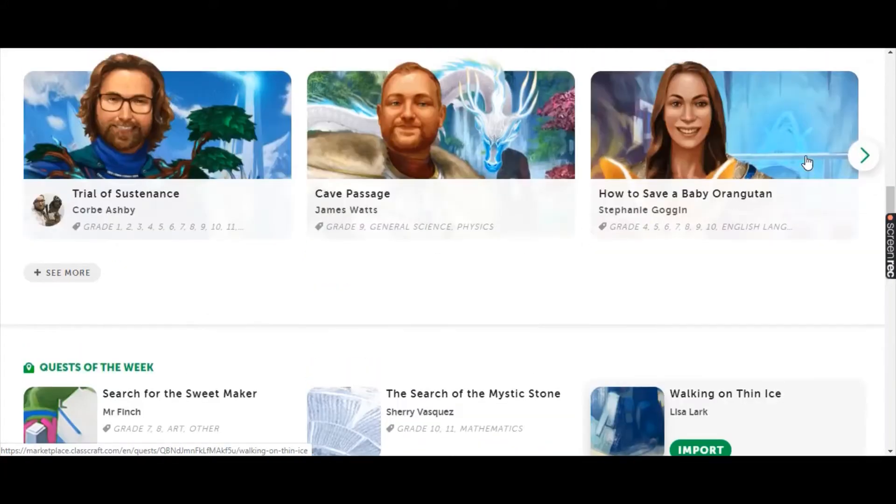
Open the Story Mode page from the marketplace's "Make learning an adventure" banner.
{"action": "scroll", "coordinate": [807, 162], "scroll_direction": "up", "scroll_amount": 3}
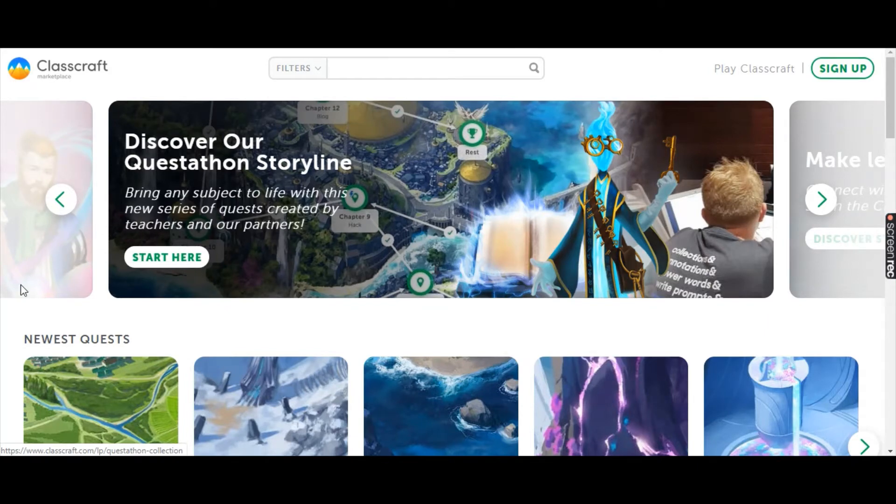
{"action": "left_click", "coordinate": [820, 200]}
{"action": "left_click", "coordinate": [220, 239]}
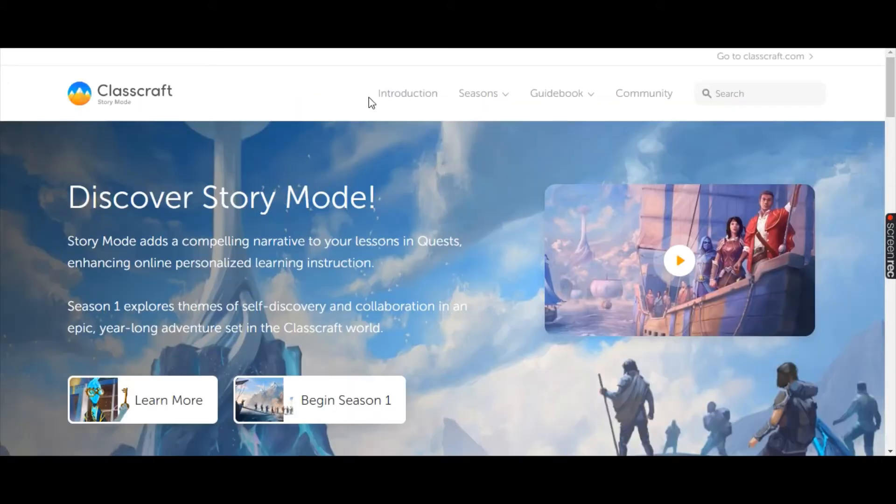
Examine the Story Mode page's sections on the heroes, the world, the community and the lore of Classcraft.
{"action": "scroll", "coordinate": [516, 252], "scroll_direction": "down", "scroll_amount": 4}
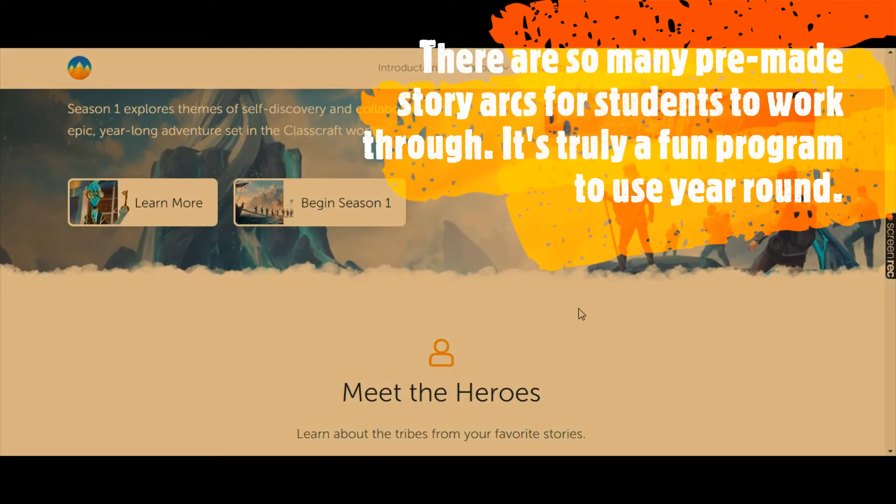
{"action": "scroll", "coordinate": [582, 314], "scroll_direction": "down", "scroll_amount": 1}
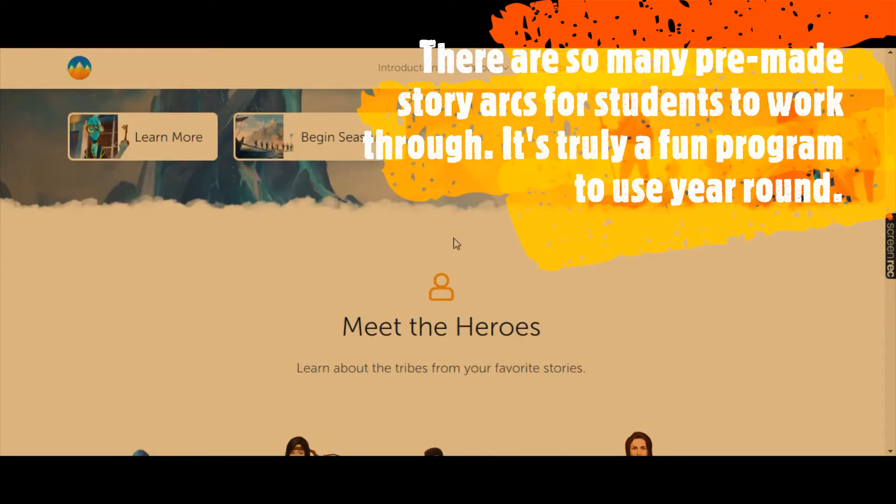
{"action": "scroll", "coordinate": [456, 256], "scroll_direction": "down", "scroll_amount": 4}
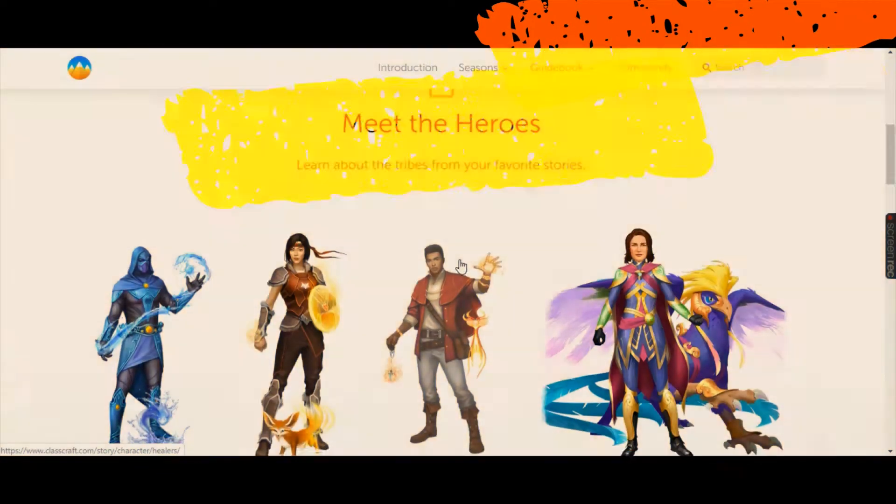
{"action": "scroll", "coordinate": [461, 267], "scroll_direction": "down", "scroll_amount": 1}
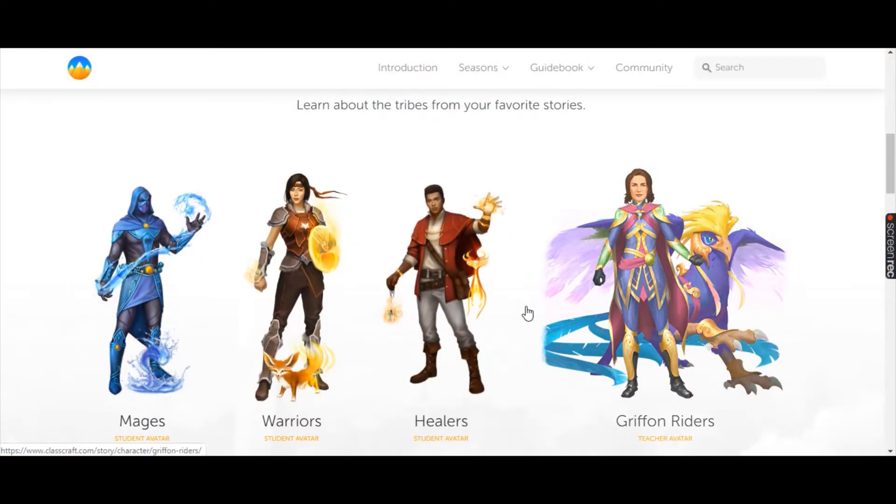
{"action": "scroll", "coordinate": [528, 314], "scroll_direction": "down", "scroll_amount": 7}
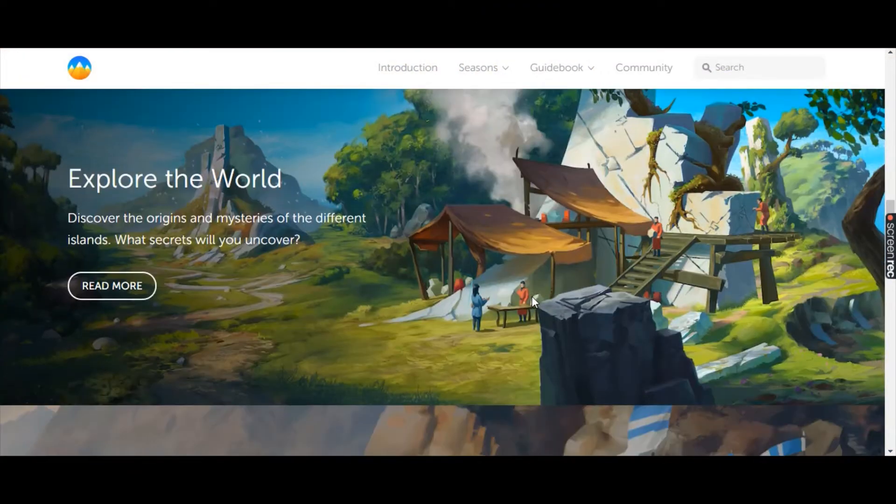
{"action": "scroll", "coordinate": [532, 296], "scroll_direction": "down", "scroll_amount": 3}
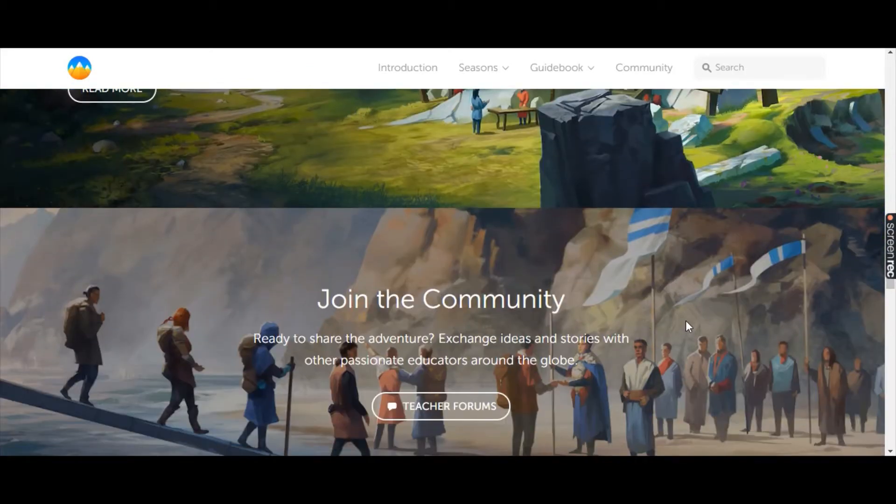
{"action": "scroll", "coordinate": [687, 326], "scroll_direction": "down", "scroll_amount": 5}
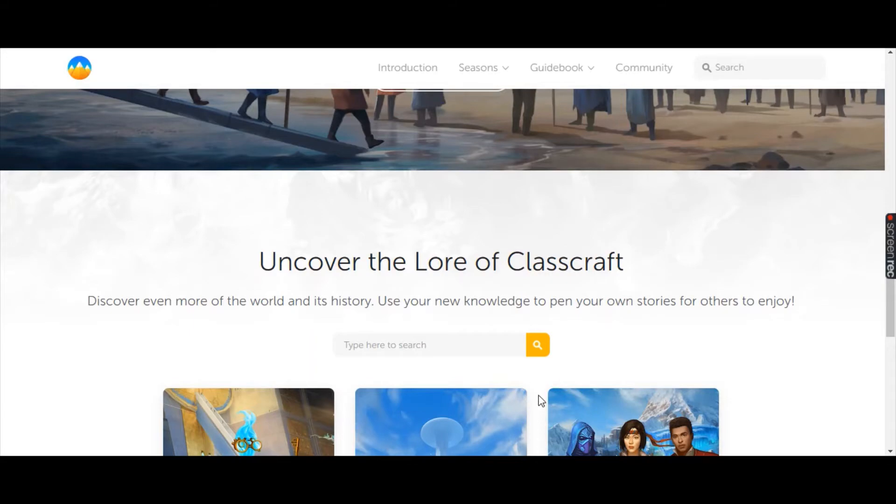
{"action": "scroll", "coordinate": [539, 396], "scroll_direction": "down", "scroll_amount": 4}
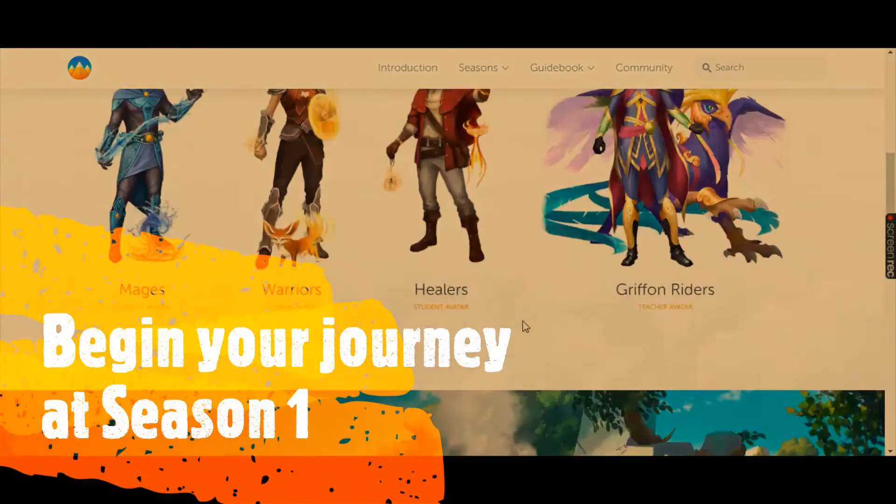
Open the Season 1 overview from the Story Mode introduction.
{"action": "scroll", "coordinate": [526, 326], "scroll_direction": "up", "scroll_amount": 10}
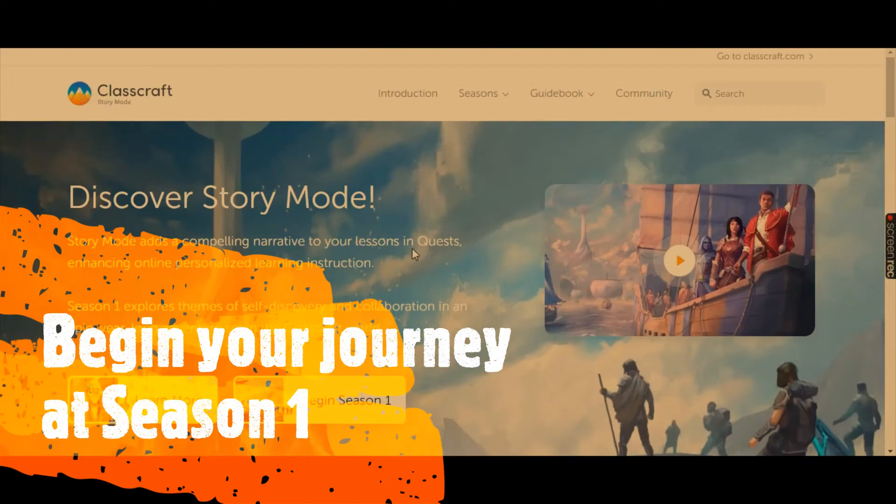
{"action": "scroll", "coordinate": [445, 223], "scroll_direction": "down", "scroll_amount": 3}
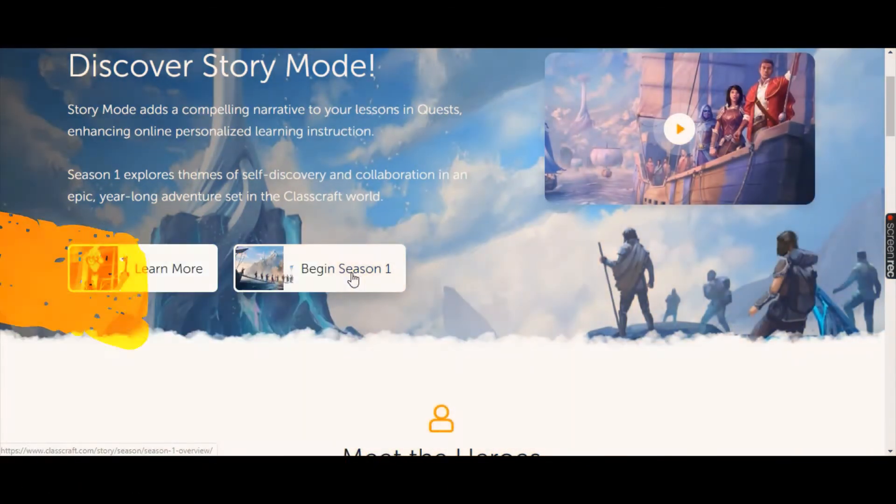
{"action": "left_click", "coordinate": [355, 278]}
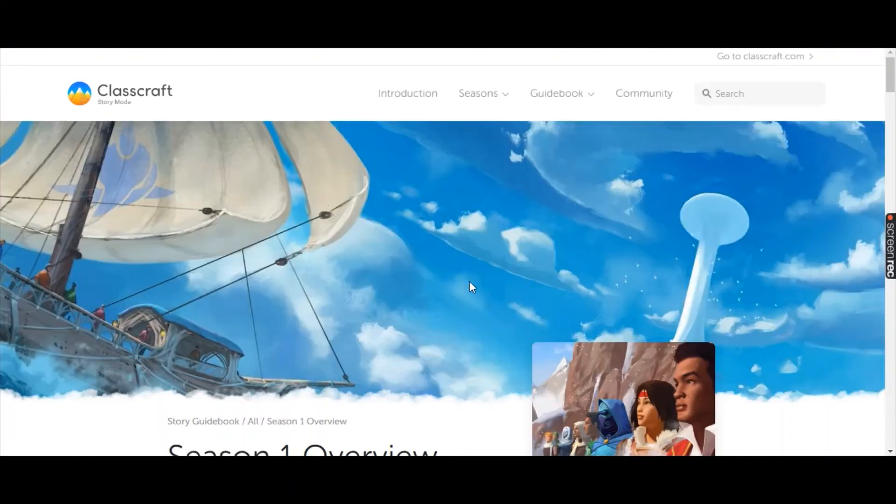
Find Episode 1, "The Path of the Ancients", in the Season 1 overview and open its page.
{"action": "scroll", "coordinate": [470, 343], "scroll_direction": "down", "scroll_amount": 5}
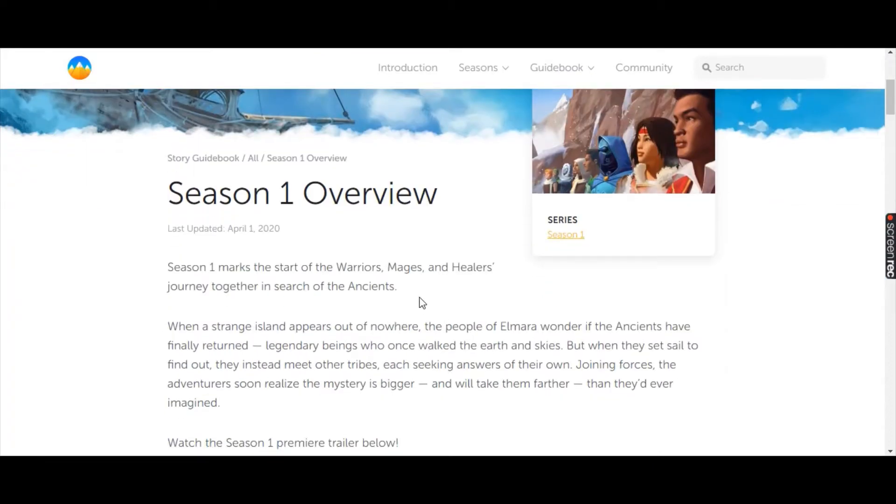
{"action": "scroll", "coordinate": [211, 281], "scroll_direction": "down", "scroll_amount": 10}
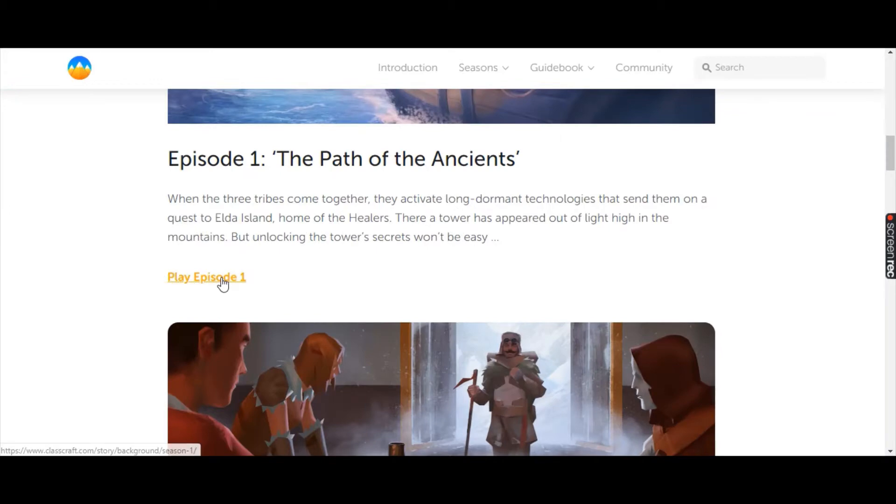
{"action": "left_click", "coordinate": [215, 281]}
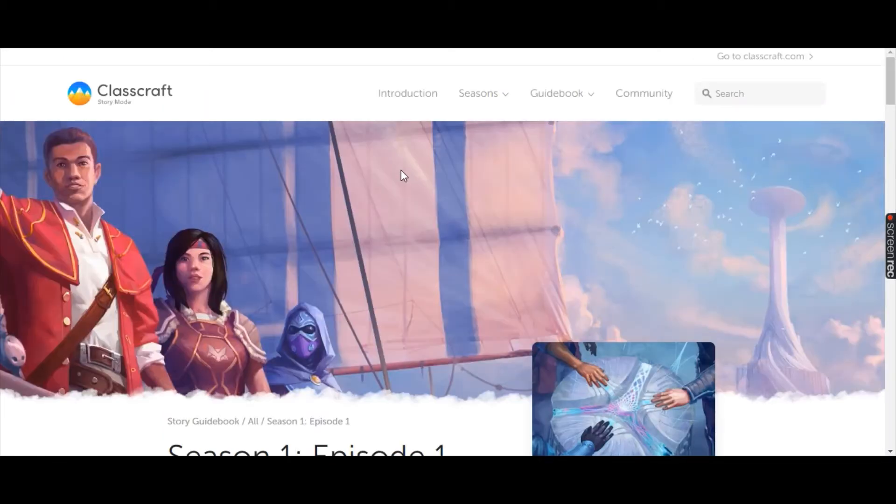
Look through the quests offered in Season 1: Episode 1, from E1Q1 through E1Q3.
{"action": "scroll", "coordinate": [405, 176], "scroll_direction": "down", "scroll_amount": 8}
{"action": "scroll", "coordinate": [413, 229], "scroll_direction": "down", "scroll_amount": 10}
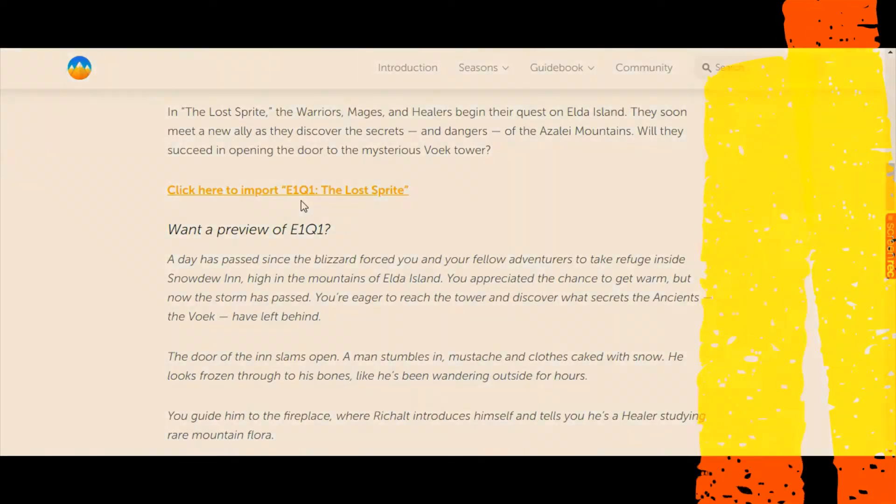
{"action": "scroll", "coordinate": [314, 199], "scroll_direction": "down", "scroll_amount": 10}
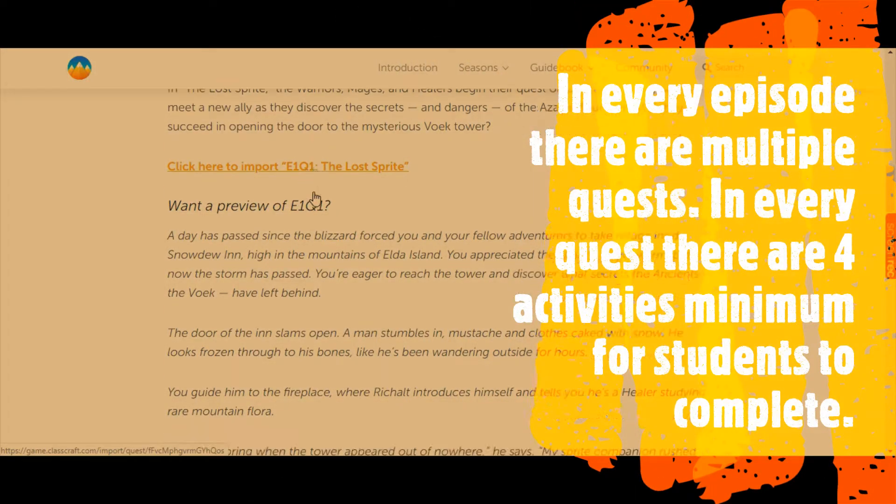
{"action": "scroll", "coordinate": [314, 198], "scroll_direction": "down", "scroll_amount": 3}
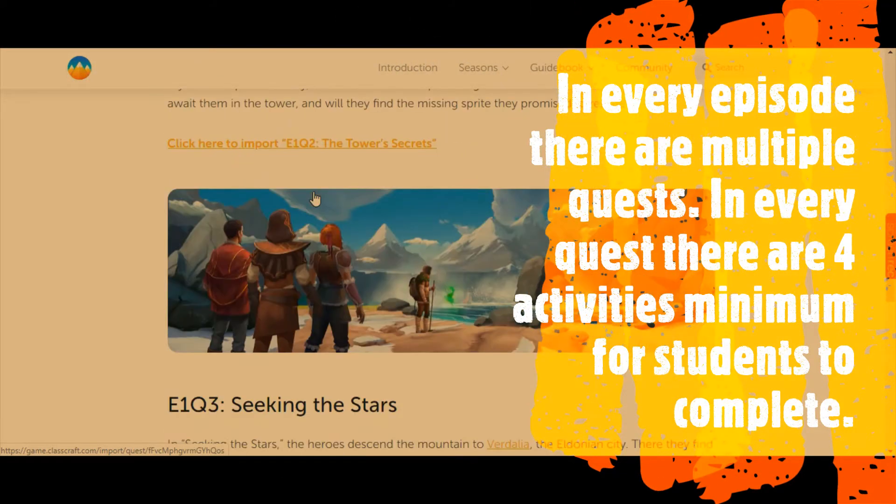
{"action": "scroll", "coordinate": [362, 155], "scroll_direction": "down", "scroll_amount": 5}
{"action": "scroll", "coordinate": [355, 162], "scroll_direction": "down", "scroll_amount": 3}
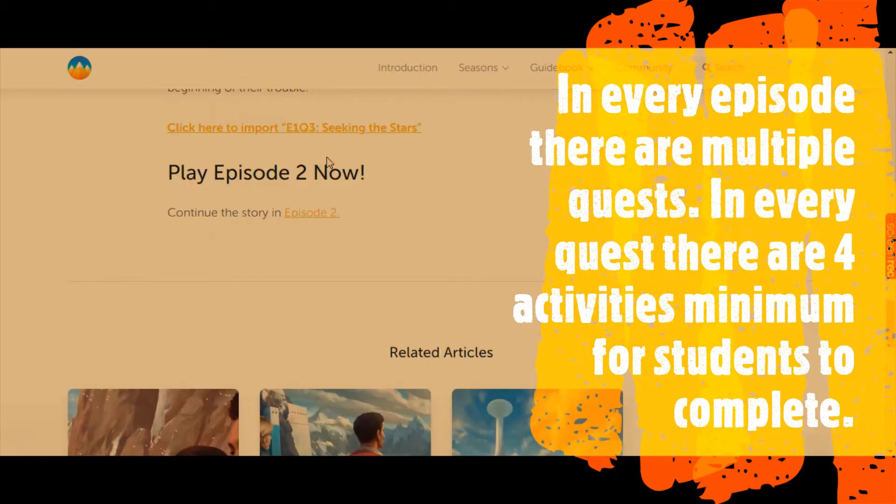
Open the import of "E1Q1: The Lost Sprite" from the Episode 1 page and import the quest into the existing Demo class.
{"action": "scroll", "coordinate": [341, 148], "scroll_direction": "up", "scroll_amount": 15}
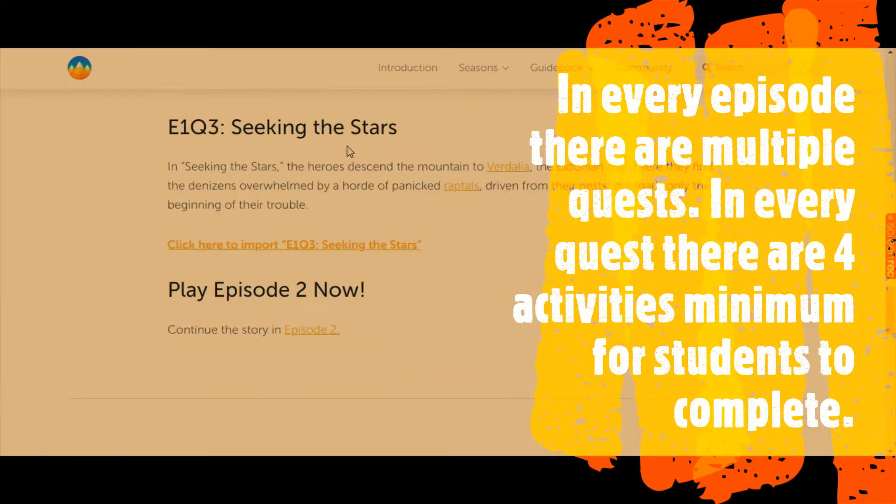
{"action": "scroll", "coordinate": [338, 160], "scroll_direction": "up", "scroll_amount": 2}
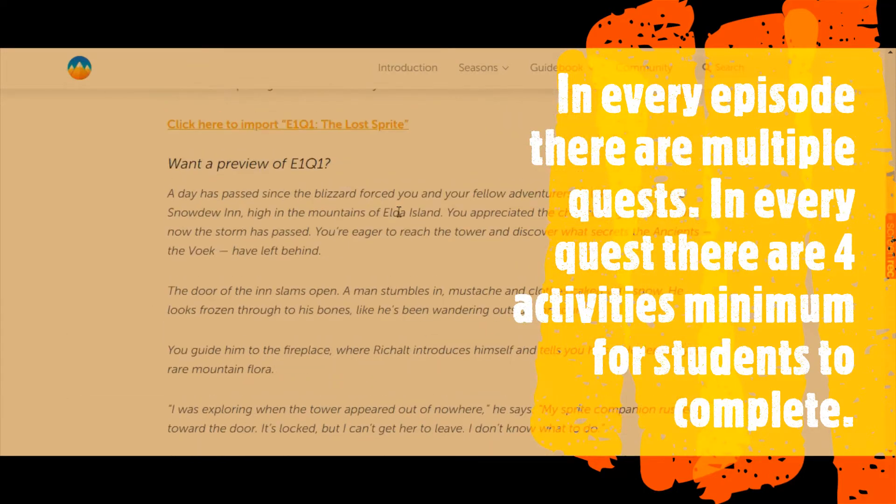
{"action": "left_click", "coordinate": [363, 125]}
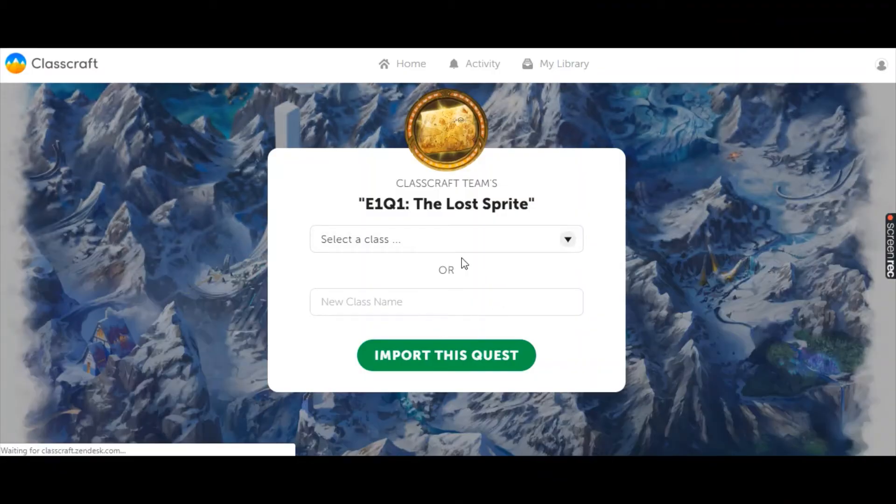
{"action": "left_click", "coordinate": [570, 240]}
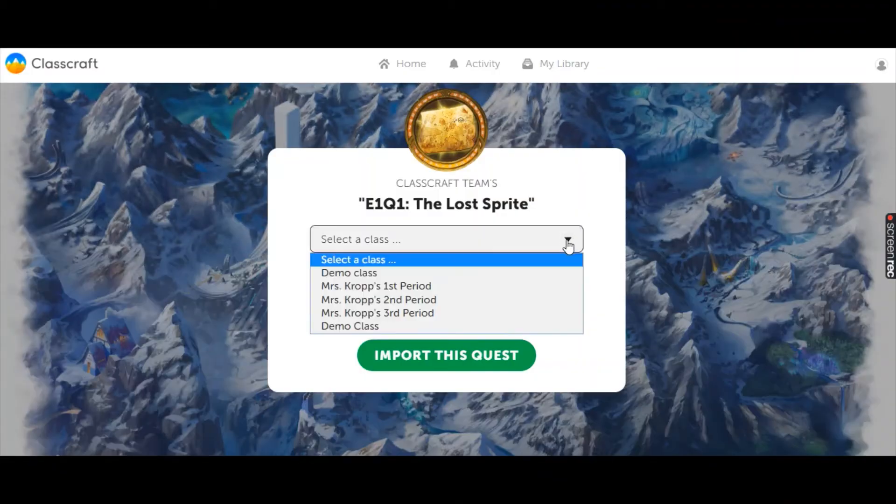
{"action": "left_click", "coordinate": [351, 276]}
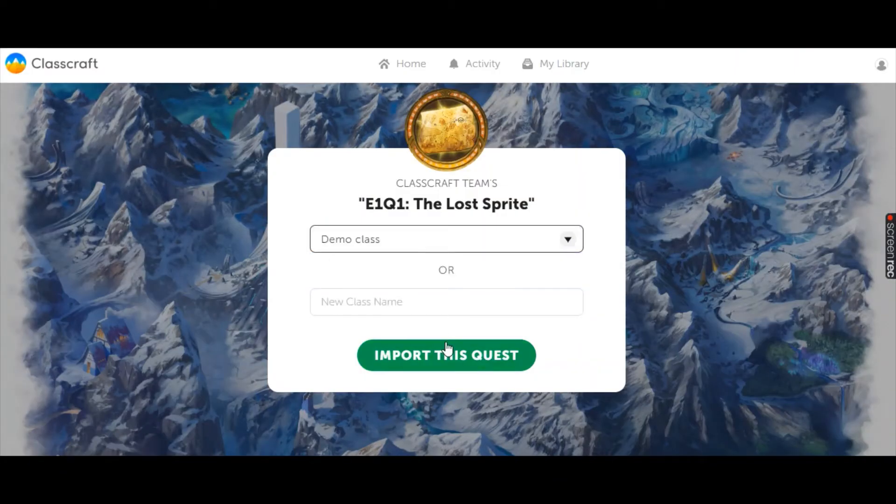
{"action": "left_click", "coordinate": [460, 303]}
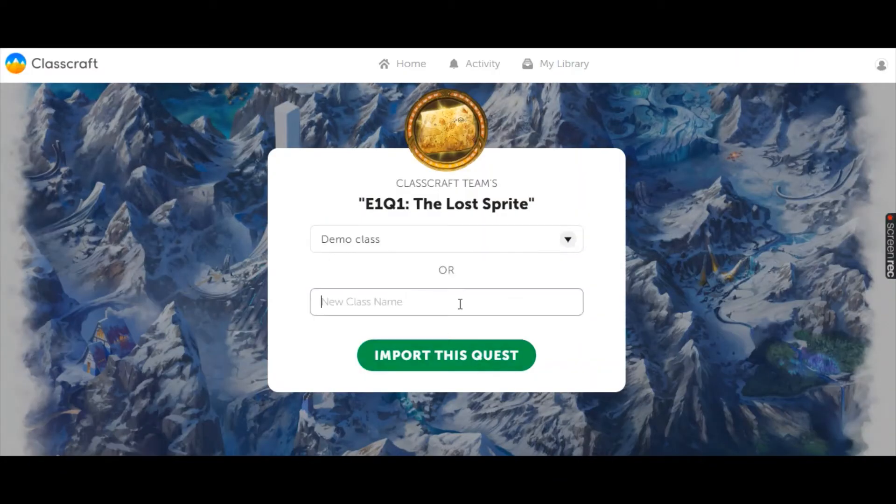
{"action": "left_click", "coordinate": [436, 362]}
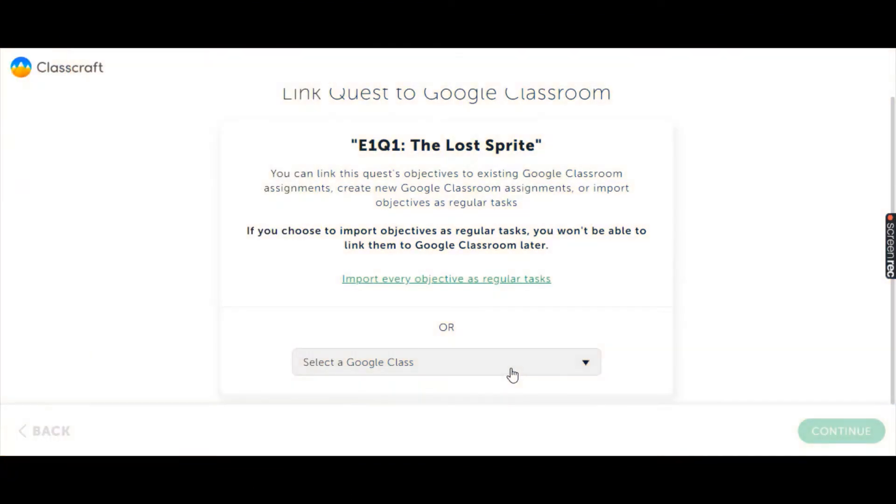
Link the quest to the Google class "2020 1st period" and continue to its objectives.
{"action": "left_click", "coordinate": [513, 375]}
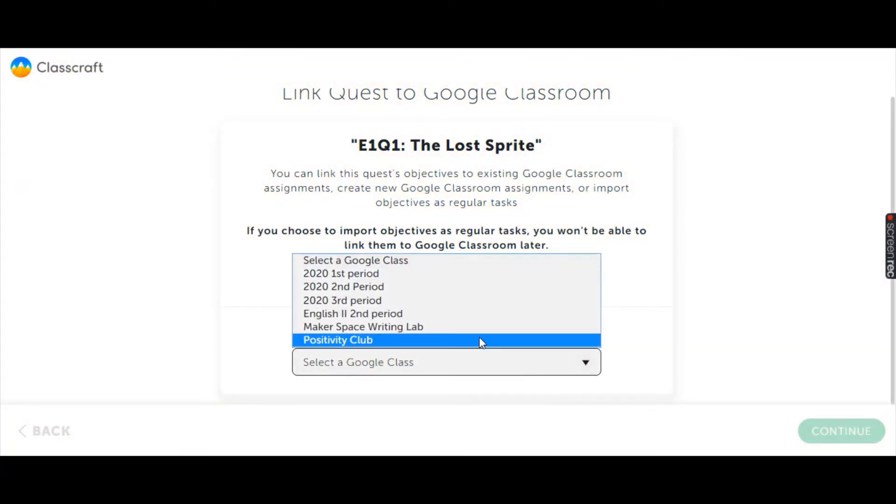
{"action": "left_click", "coordinate": [427, 281]}
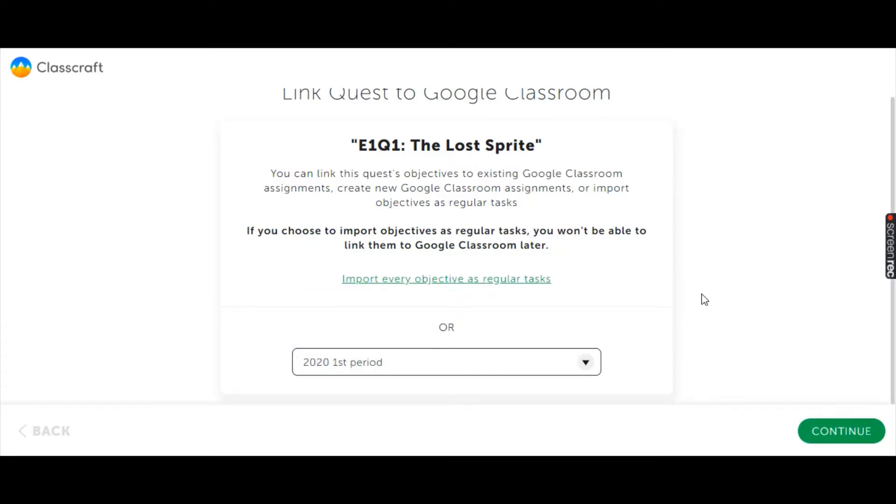
{"action": "left_click", "coordinate": [846, 432]}
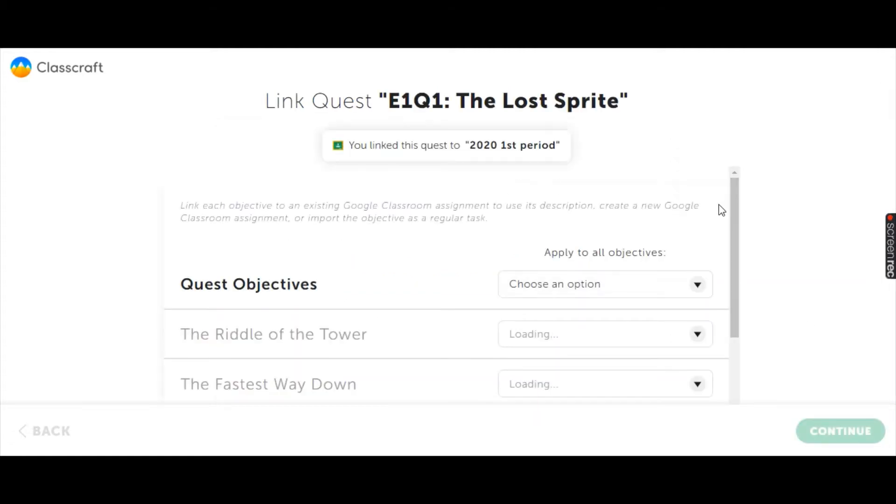
Set all quest objectives to create new Google Classroom assignments.
{"action": "scroll", "coordinate": [258, 216], "scroll_direction": "down", "scroll_amount": 2}
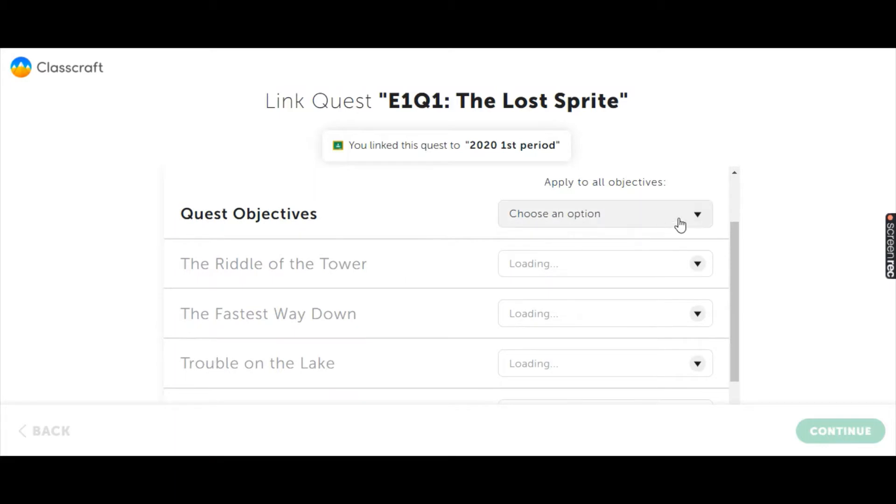
{"action": "left_click", "coordinate": [697, 216]}
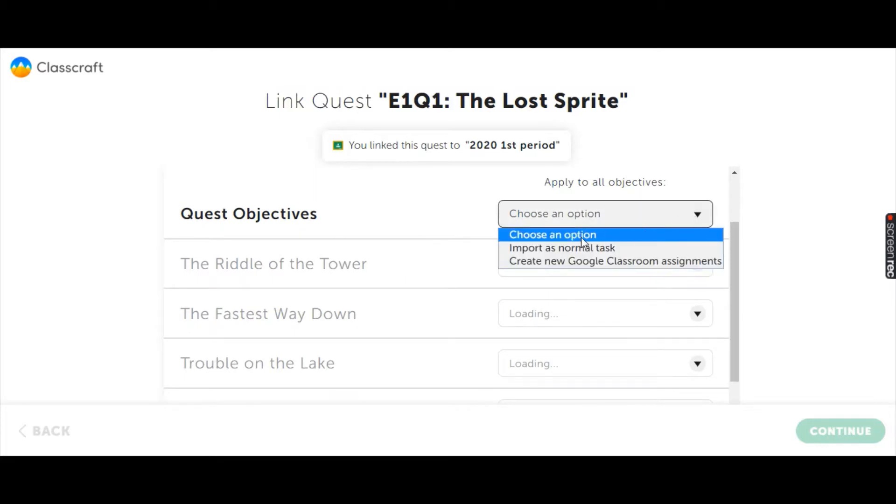
{"action": "left_click", "coordinate": [556, 261]}
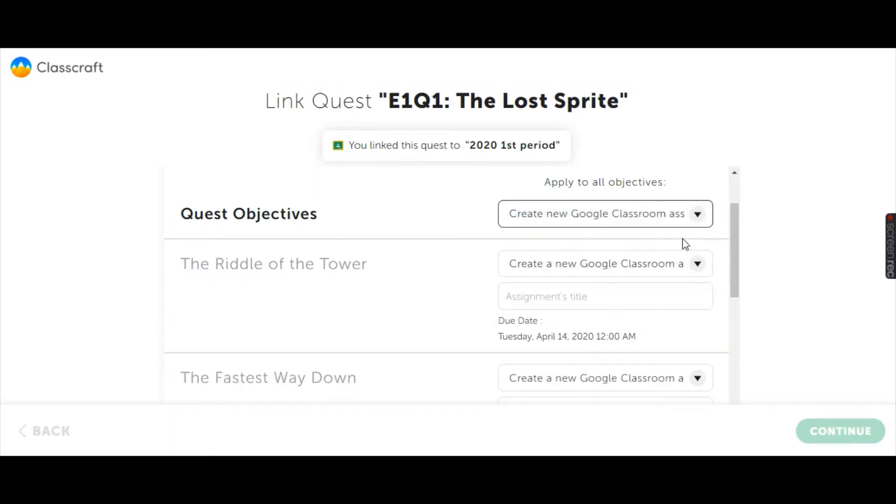
Title the assignment for The Riddle of the Tower "Lesson 1" and check its due date options.
{"action": "scroll", "coordinate": [654, 257], "scroll_direction": "down", "scroll_amount": 2}
{"action": "left_click", "coordinate": [584, 236]}
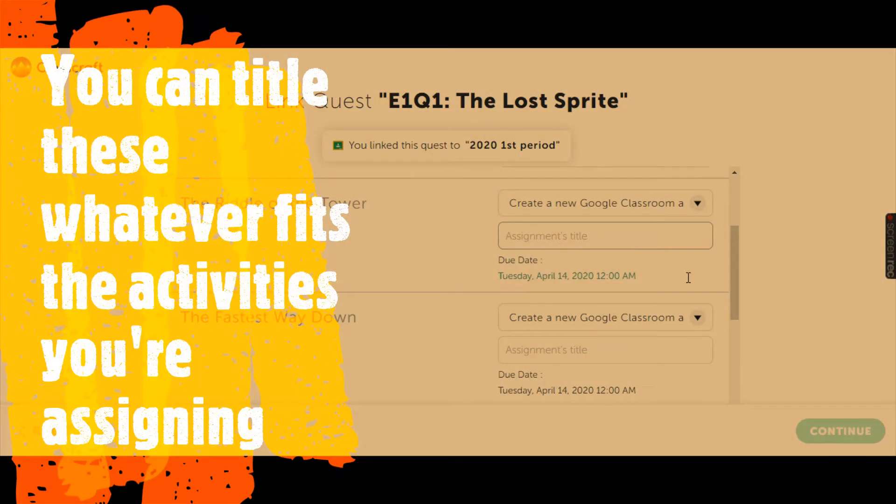
{"action": "type", "text": "4"}
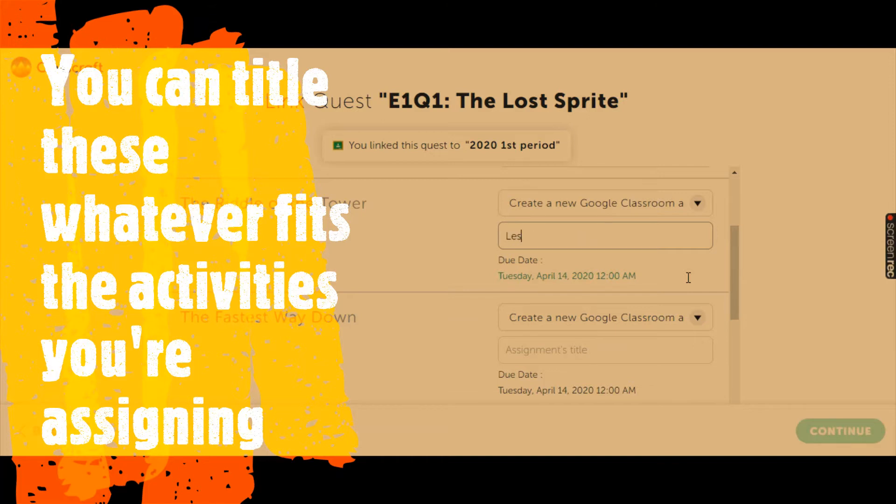
{"action": "type", "text": "esson 1"}
{"action": "left_click", "coordinate": [556, 275]}
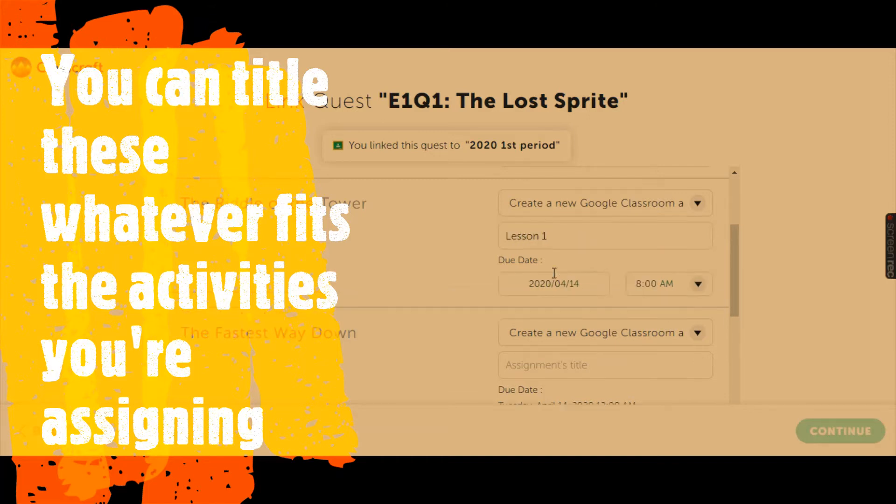
{"action": "left_click", "coordinate": [579, 283]}
{"action": "left_click", "coordinate": [560, 192]}
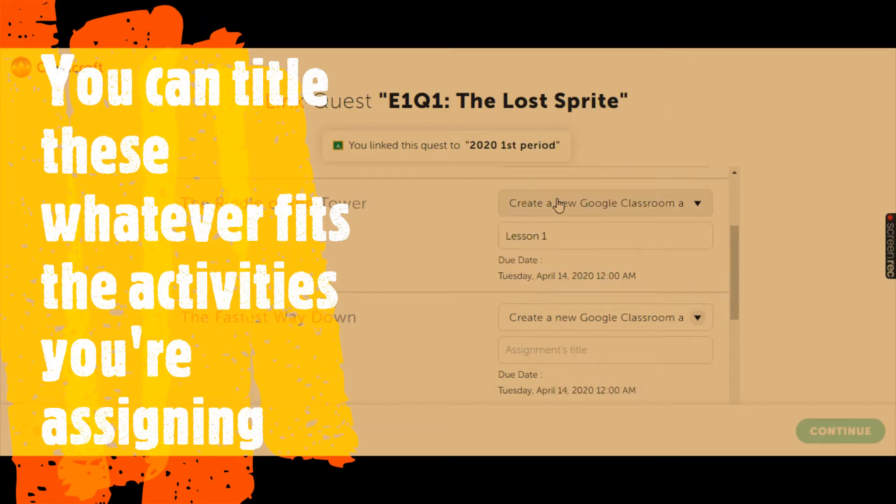
Title the assignment for The Fastest Way Down "Lesson 2".
{"action": "scroll", "coordinate": [663, 234], "scroll_direction": "down", "scroll_amount": 1}
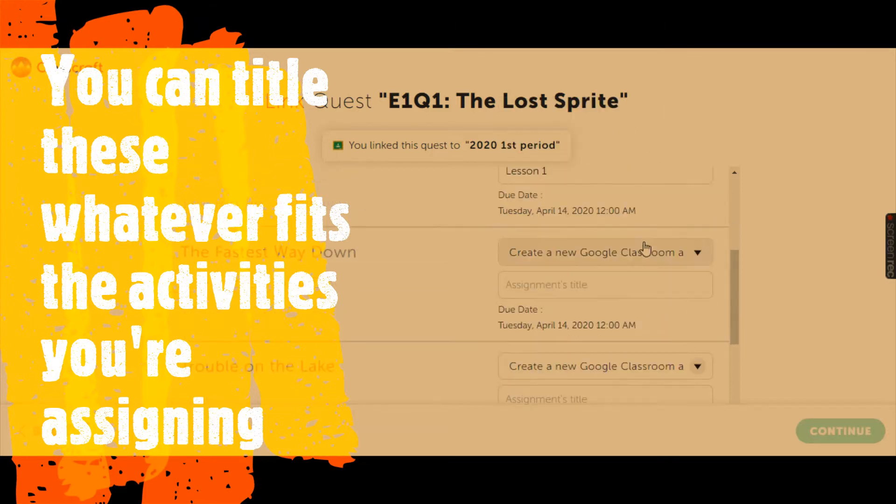
{"action": "left_click", "coordinate": [573, 284]}
{"action": "type", "text": "Lesson"}
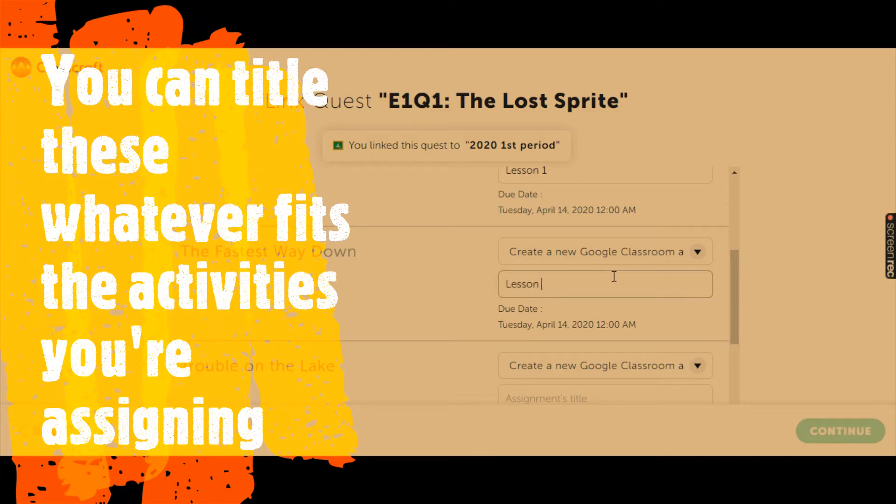
{"action": "type", "text": " 2"}
Title the assignment for Trouble on the Lake "Lesson 3".
{"action": "scroll", "coordinate": [602, 277], "scroll_direction": "down", "scroll_amount": 2}
{"action": "left_click", "coordinate": [568, 266]}
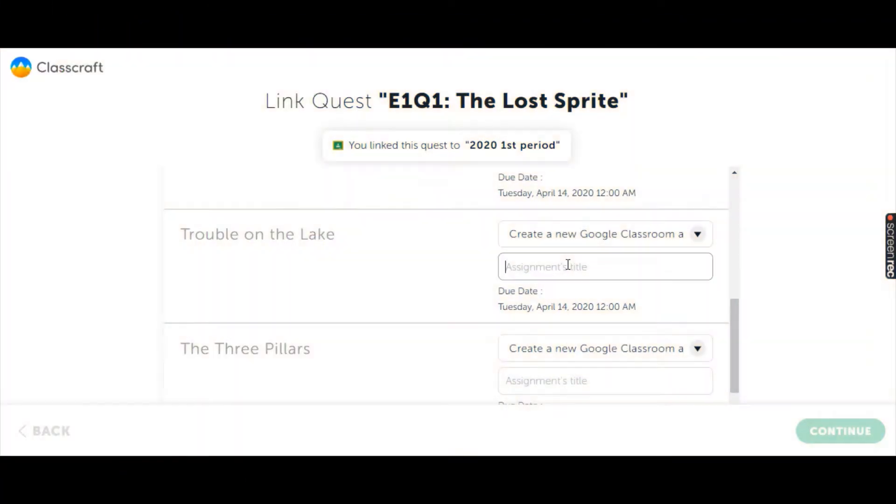
{"action": "type", "text": "Lesson"}
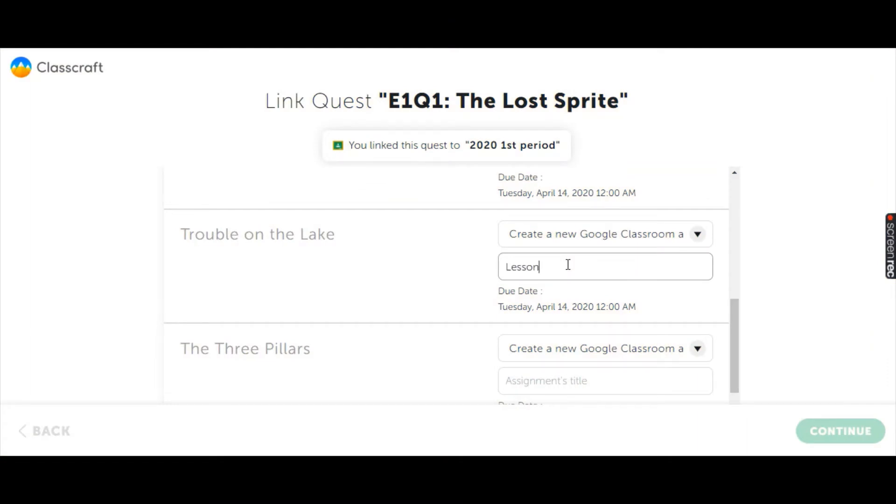
{"action": "type", "text": " 3"}
Title the assignment for The Three Pillars "Lesson 4" and continue to complete the quest import.
{"action": "scroll", "coordinate": [617, 322], "scroll_direction": "down", "scroll_amount": 1}
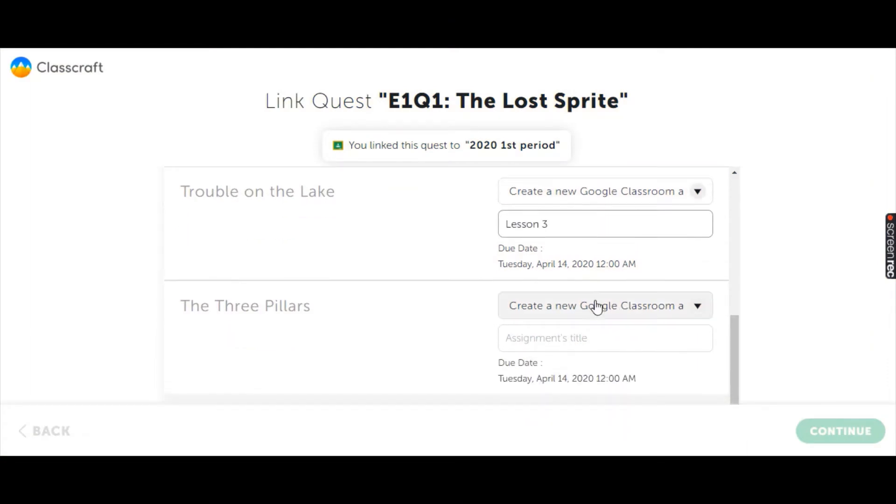
{"action": "left_click", "coordinate": [572, 343]}
{"action": "type", "text": "Lesson"}
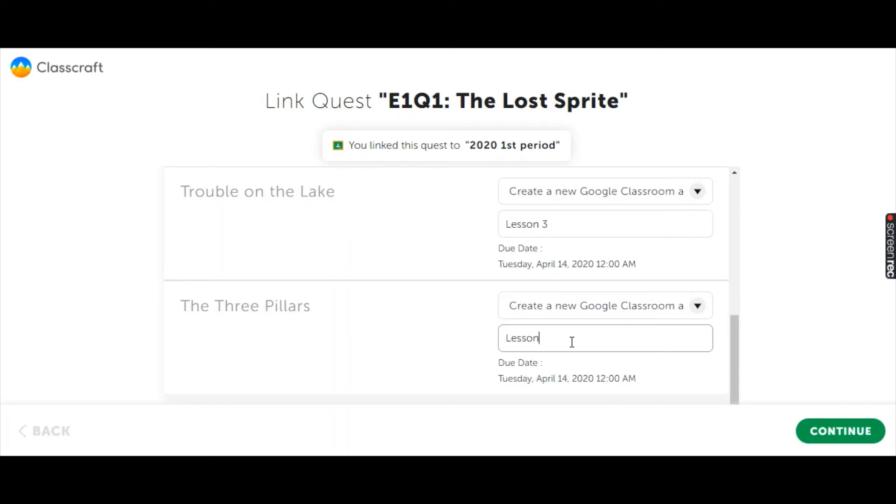
{"action": "type", "text": " 4"}
{"action": "left_click", "coordinate": [845, 437]}
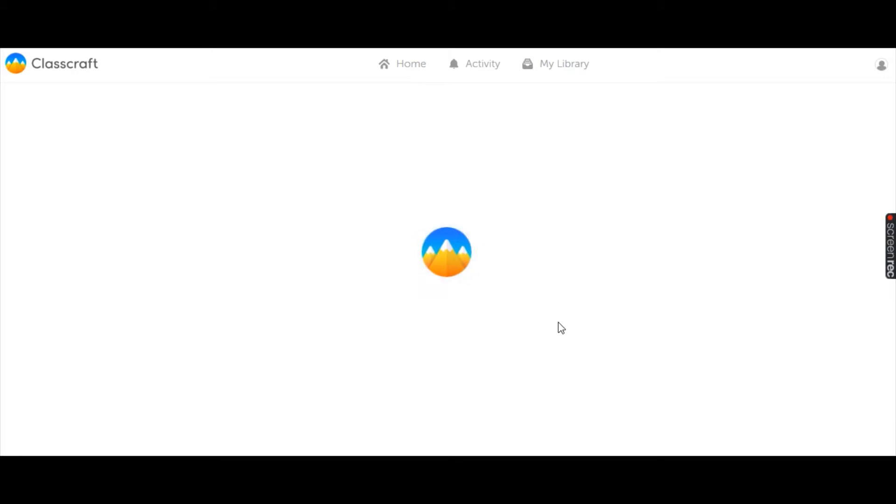
Look over the imported quest's map and the path connecting its objectives from A Meeting of Strangers to A Riddle Solved.
{"action": "scroll", "coordinate": [496, 305], "scroll_direction": "down", "scroll_amount": 2}
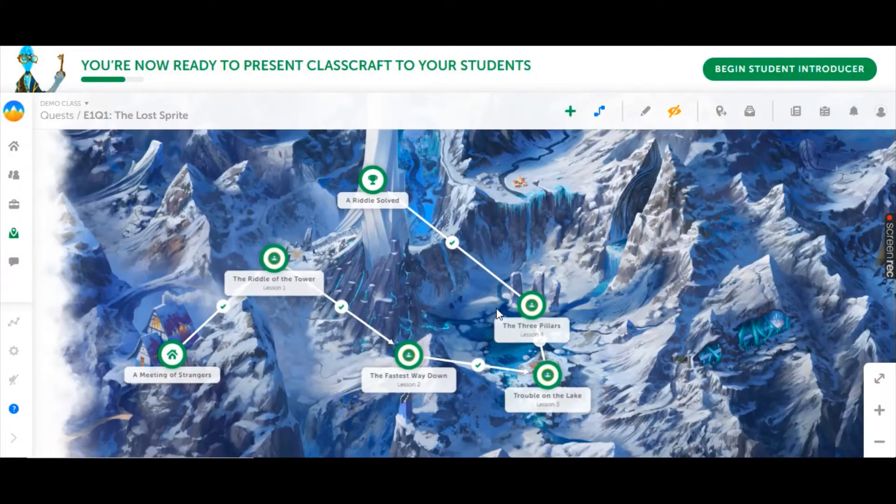
{"action": "left_click_drag", "start_coordinate": [382, 265], "coordinate": [454, 236]}
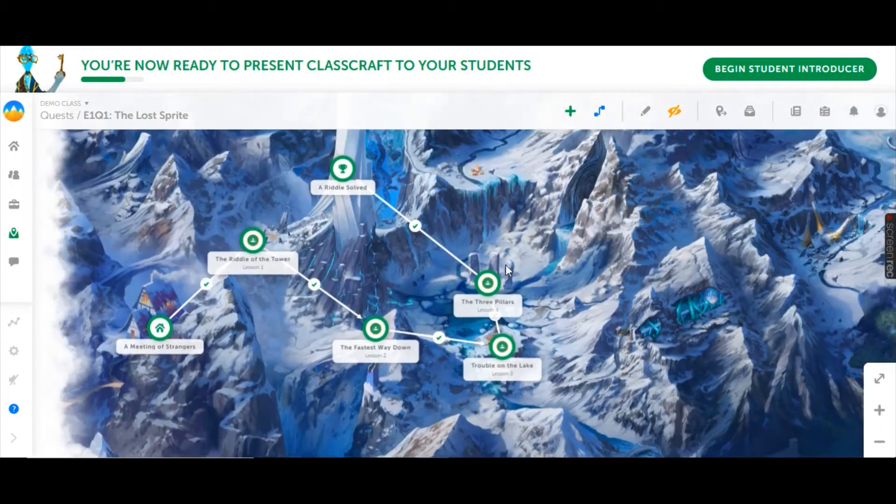
{"action": "left_click_drag", "start_coordinate": [505, 265], "coordinate": [517, 293]}
{"action": "scroll", "coordinate": [436, 235], "scroll_direction": "down", "scroll_amount": 1}
{"action": "scroll", "coordinate": [436, 238], "scroll_direction": "down", "scroll_amount": 1}
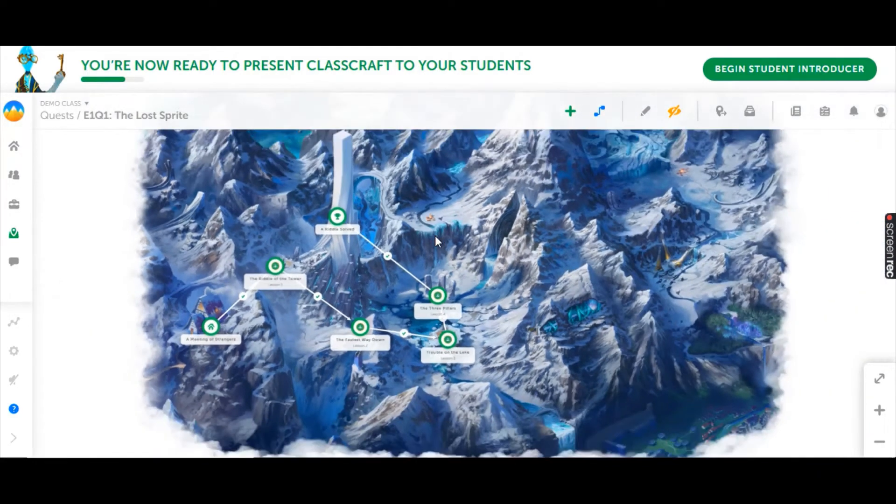
{"action": "scroll", "coordinate": [436, 239], "scroll_direction": "down", "scroll_amount": 1}
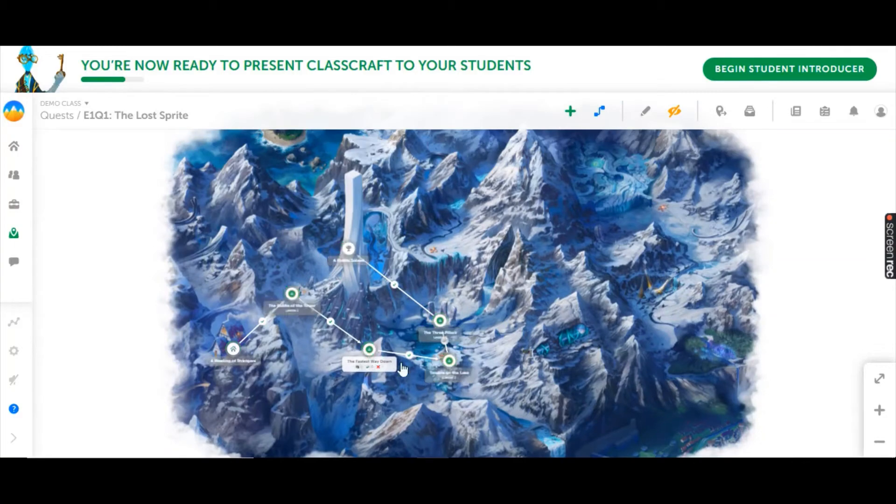
{"action": "scroll", "coordinate": [368, 305], "scroll_direction": "up", "scroll_amount": 3}
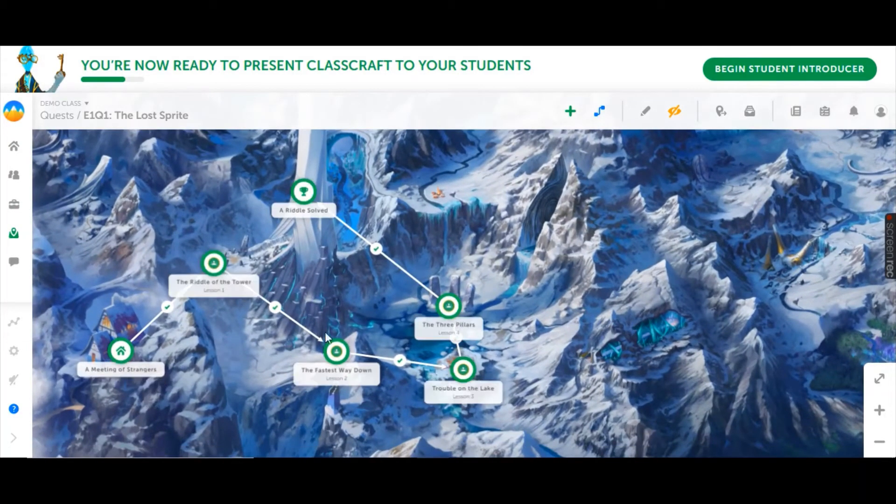
{"action": "scroll", "coordinate": [319, 265], "scroll_direction": "up", "scroll_amount": 1}
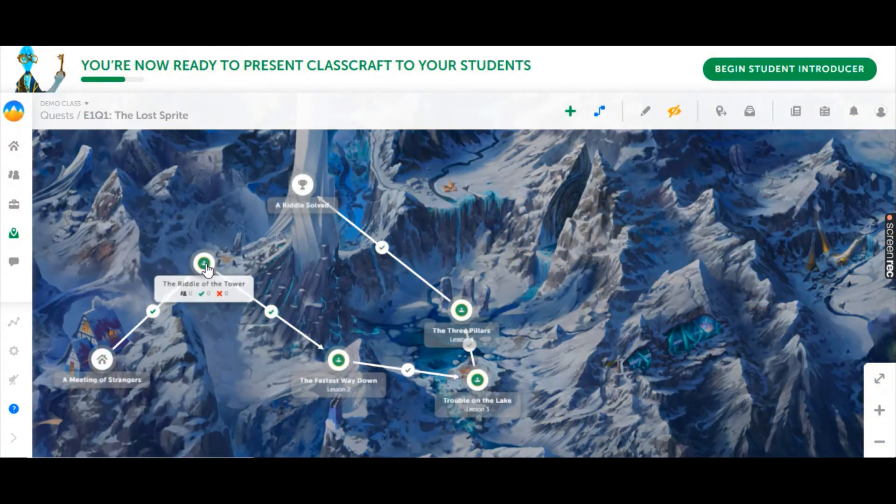
Open The Riddle of the Tower objective and view its imported task.
{"action": "left_click", "coordinate": [205, 265]}
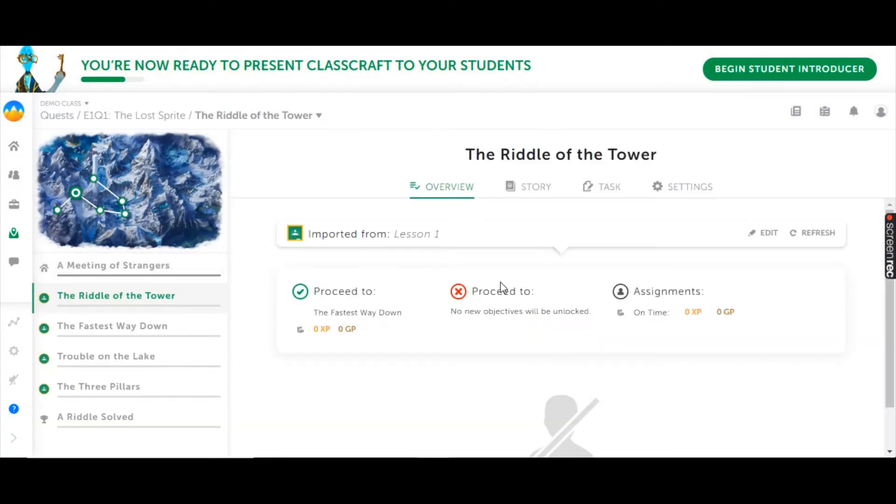
{"action": "left_click", "coordinate": [609, 199]}
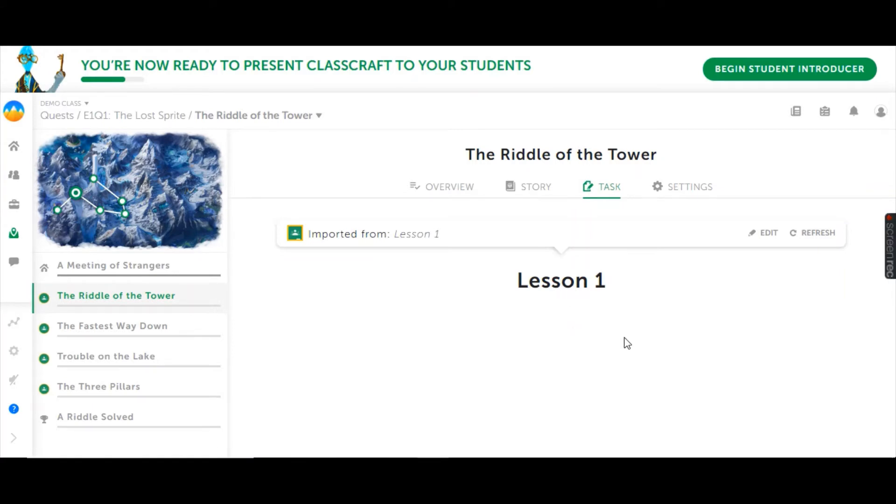
{"action": "left_click", "coordinate": [770, 242]}
Turn on Self-Paced Progress in the settings of The Riddle of the Tower and find the assignment's student reward options.
{"action": "left_click", "coordinate": [686, 200]}
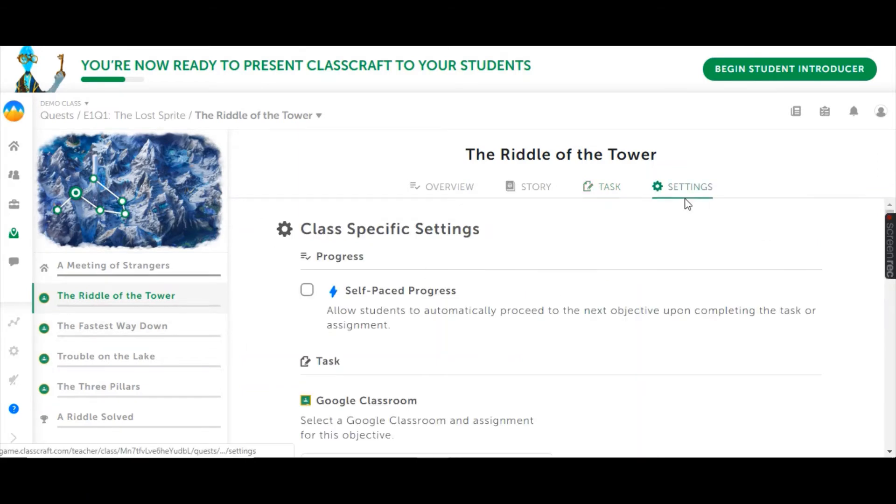
{"action": "scroll", "coordinate": [380, 304], "scroll_direction": "down", "scroll_amount": 2}
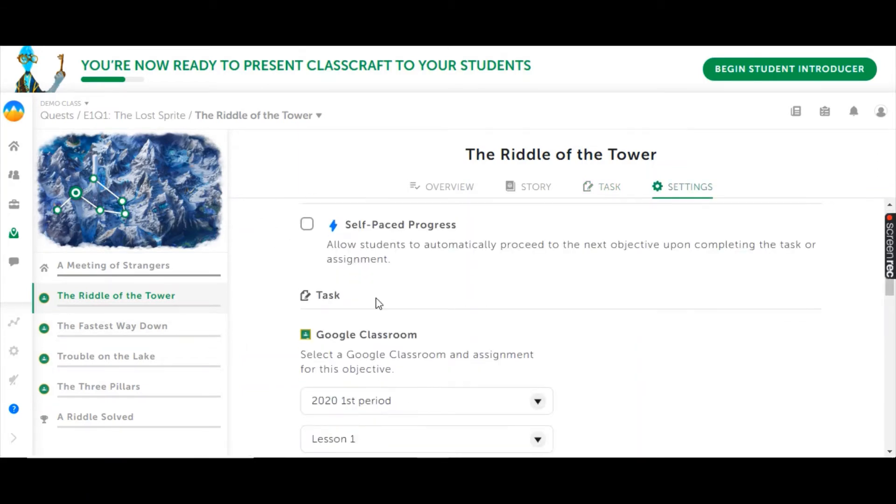
{"action": "left_click", "coordinate": [309, 227]}
{"action": "scroll", "coordinate": [458, 278], "scroll_direction": "down", "scroll_amount": 2}
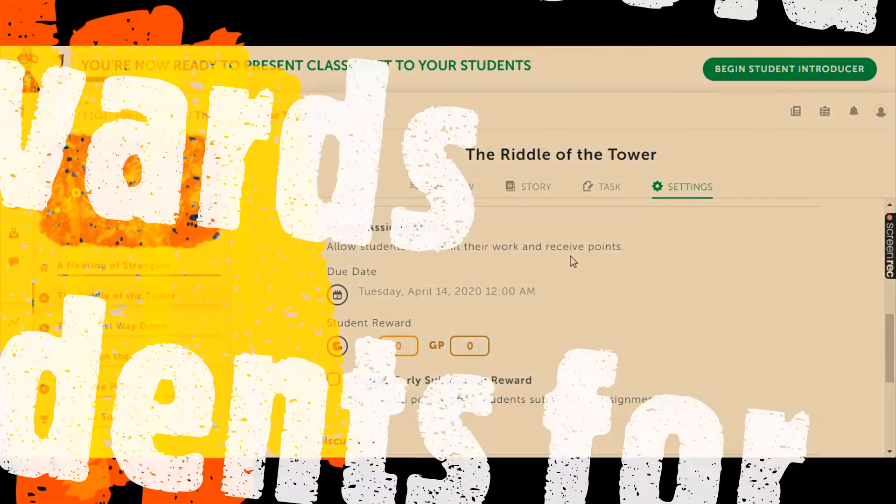
Set the student reward for The Riddle of the Tower assignment to 50 XP and 25 GP.
{"action": "scroll", "coordinate": [570, 260], "scroll_direction": "down", "scroll_amount": 2}
{"action": "left_click", "coordinate": [412, 280]}
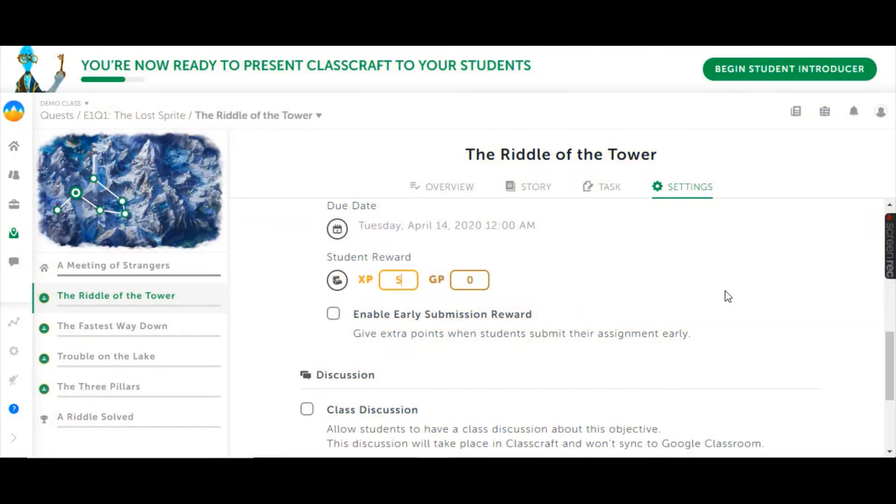
{"action": "type", "text": "50"}
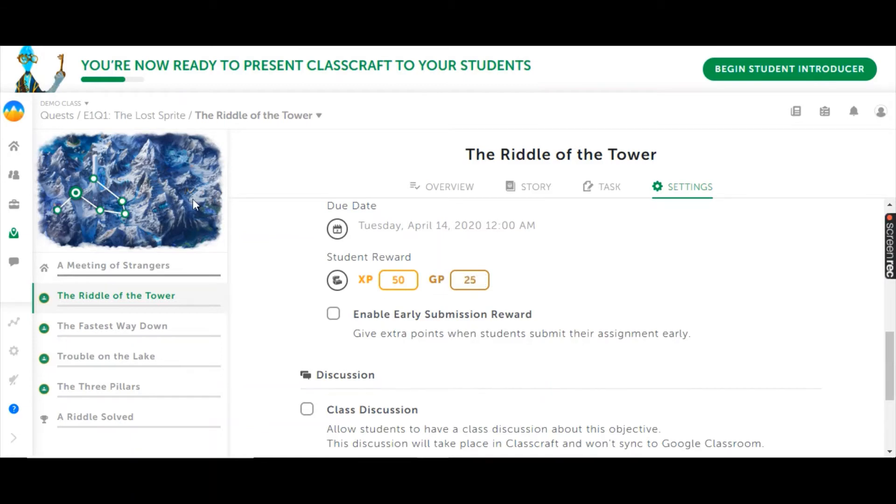
Enable the early submission reward for The Riddle of the Tower and set it to 150 XP and 50 GP.
{"action": "left_click", "coordinate": [333, 313]}
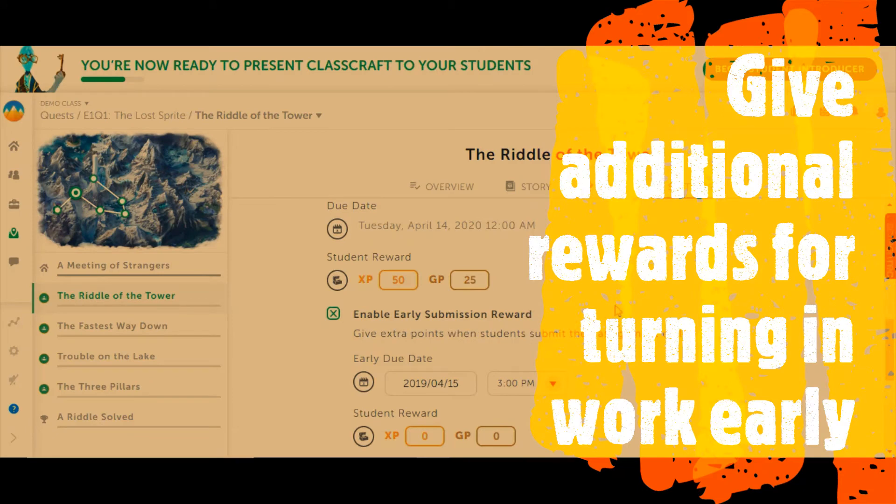
{"action": "scroll", "coordinate": [617, 311], "scroll_direction": "down", "scroll_amount": 3}
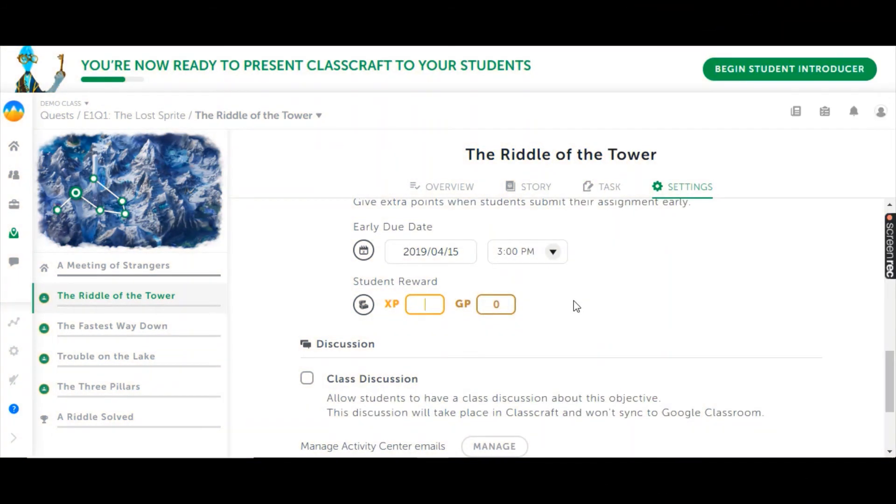
{"action": "type", "text": "50"}
{"action": "left_click", "coordinate": [508, 308]}
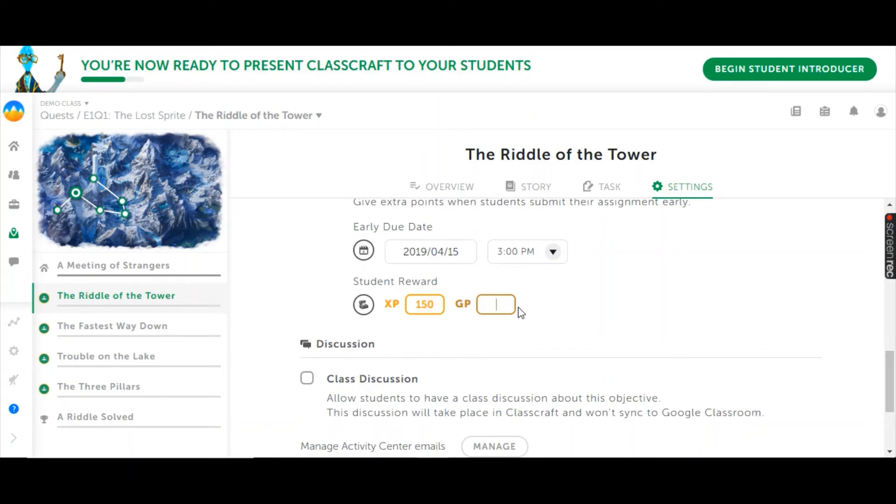
{"action": "type", "text": "50"}
Enable class discussion for The Riddle of the Tower objective.
{"action": "scroll", "coordinate": [527, 308], "scroll_direction": "down", "scroll_amount": 3}
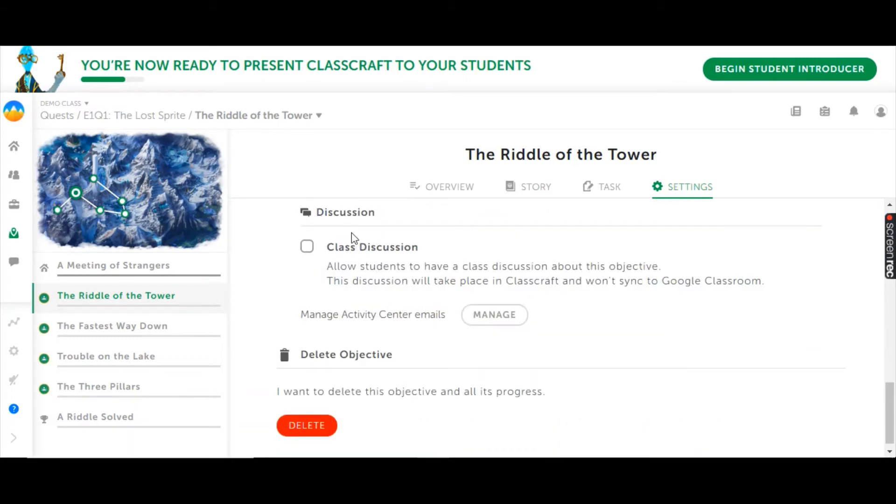
{"action": "left_click", "coordinate": [308, 248]}
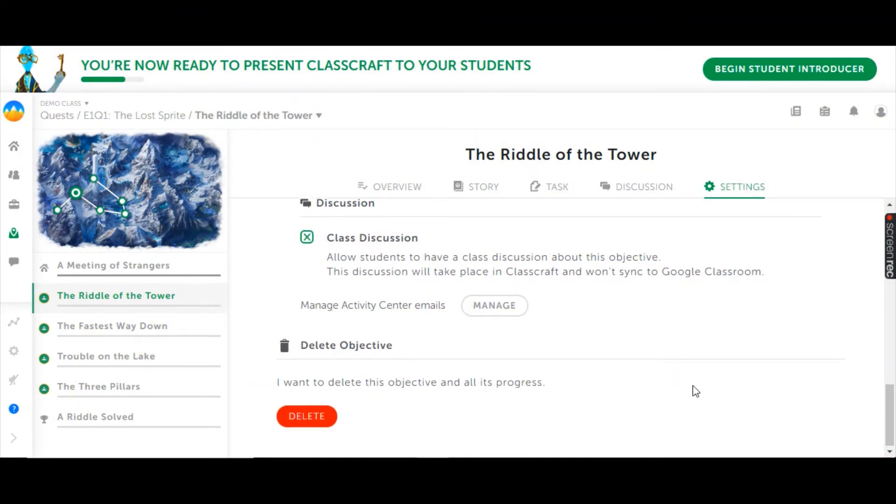
{"action": "scroll", "coordinate": [653, 382], "scroll_direction": "up", "scroll_amount": 10}
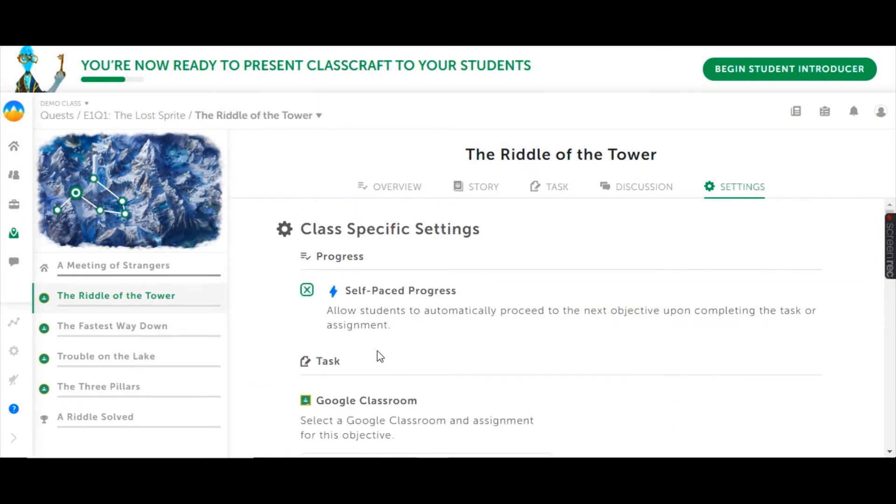
Open The Fastest Way Down objective and view its task.
{"action": "left_click", "coordinate": [146, 335]}
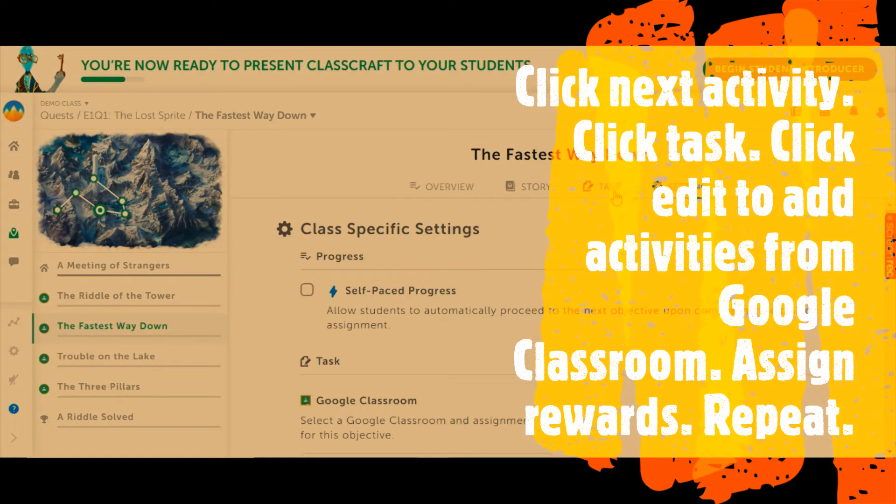
{"action": "left_click", "coordinate": [616, 195]}
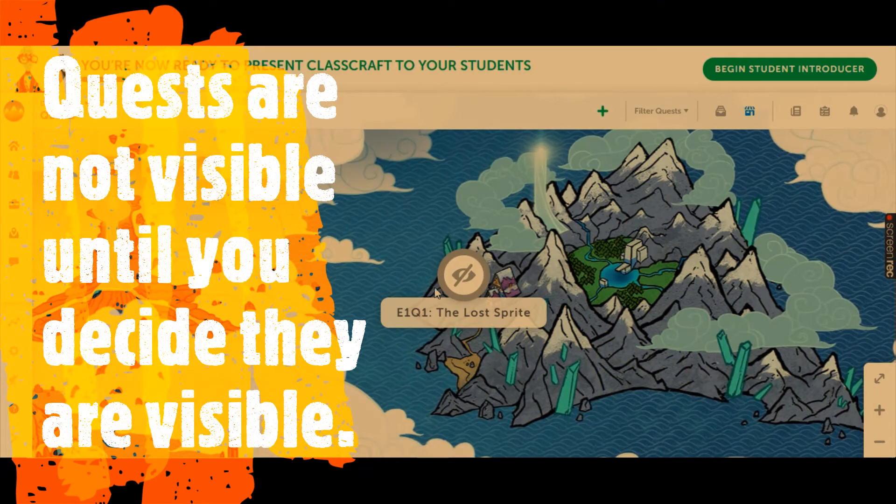
Open the quest E1Q1: The Lost Sprite and check the option that shows it to students, without applying it.
{"action": "left_click", "coordinate": [461, 279]}
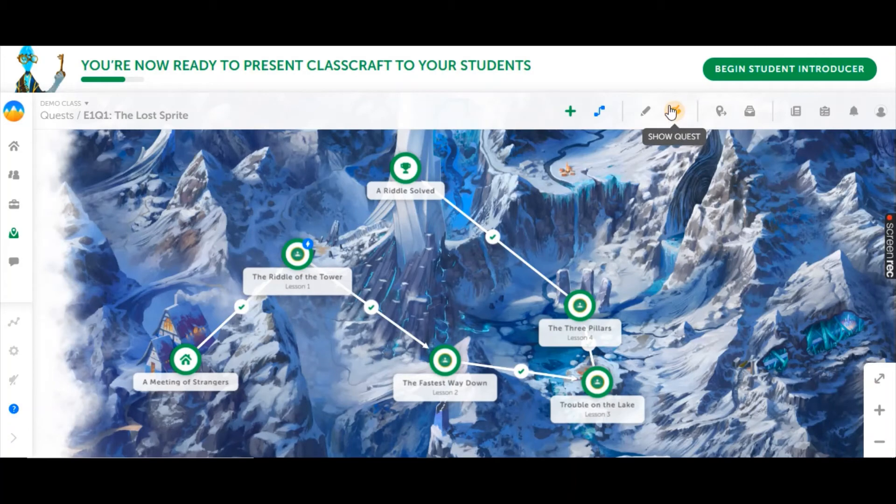
{"action": "left_click", "coordinate": [675, 114]}
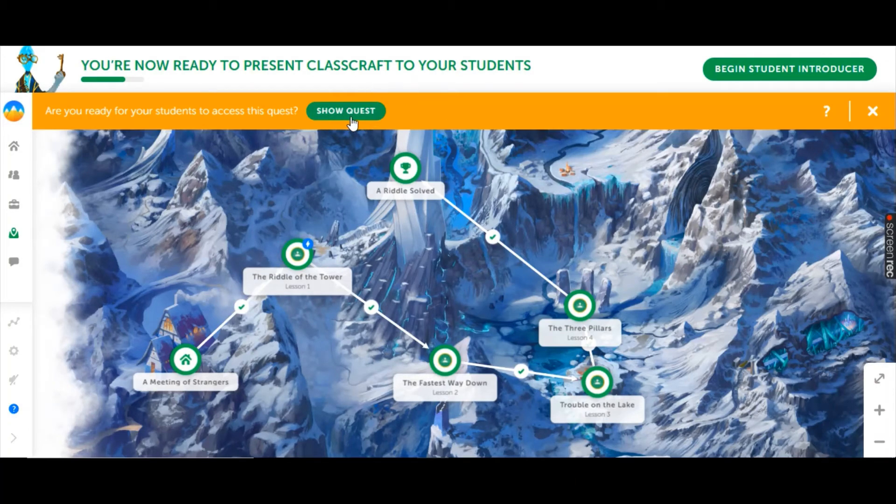
{"action": "left_click", "coordinate": [872, 113]}
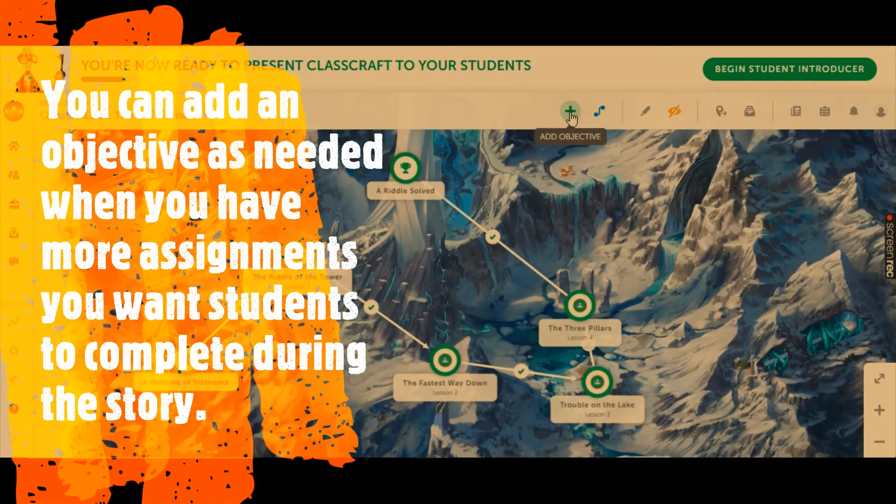
Add a new Task objective named "extra credit" on the quest map, in the area above The Three Pillars.
{"action": "left_click", "coordinate": [570, 112]}
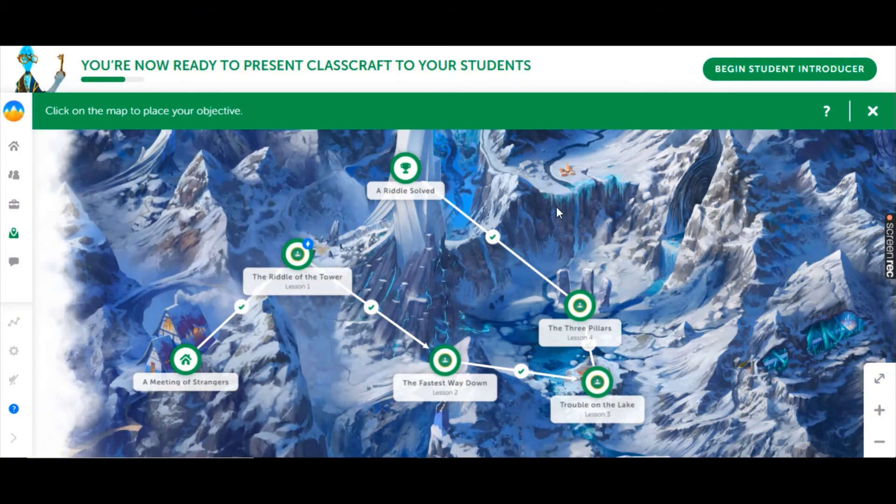
{"action": "left_click", "coordinate": [557, 207]}
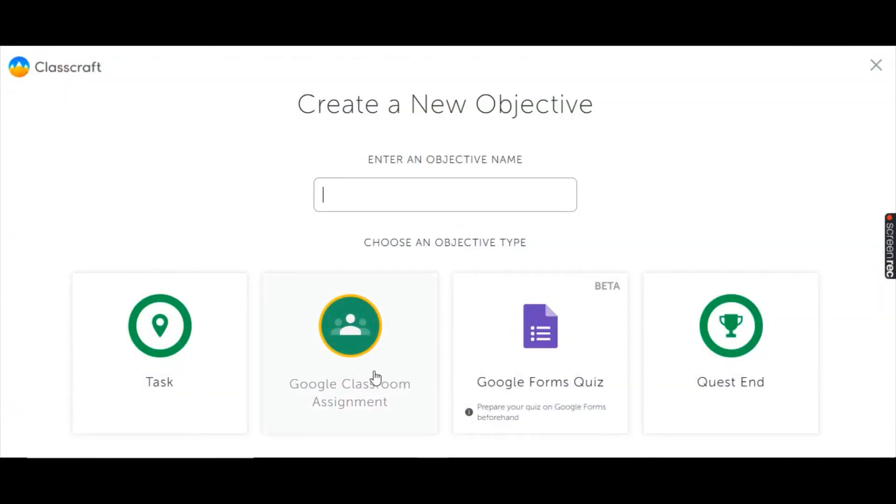
{"action": "left_click", "coordinate": [126, 350]}
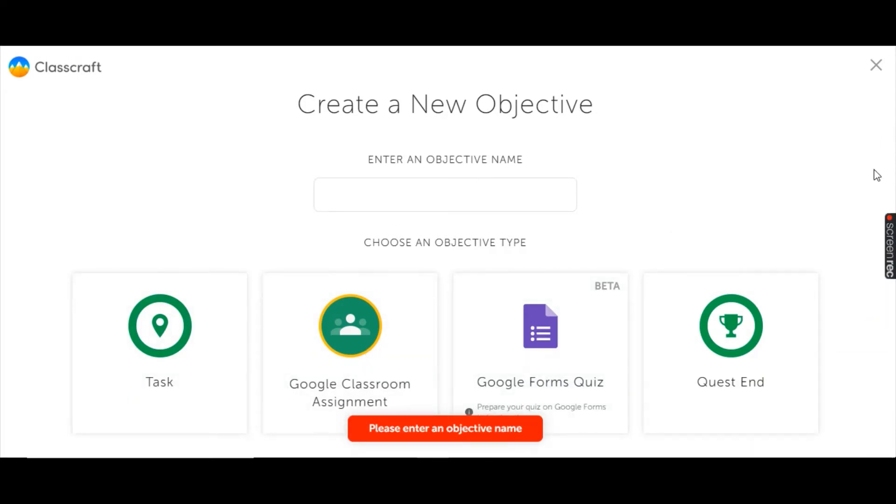
{"action": "left_click", "coordinate": [523, 195]}
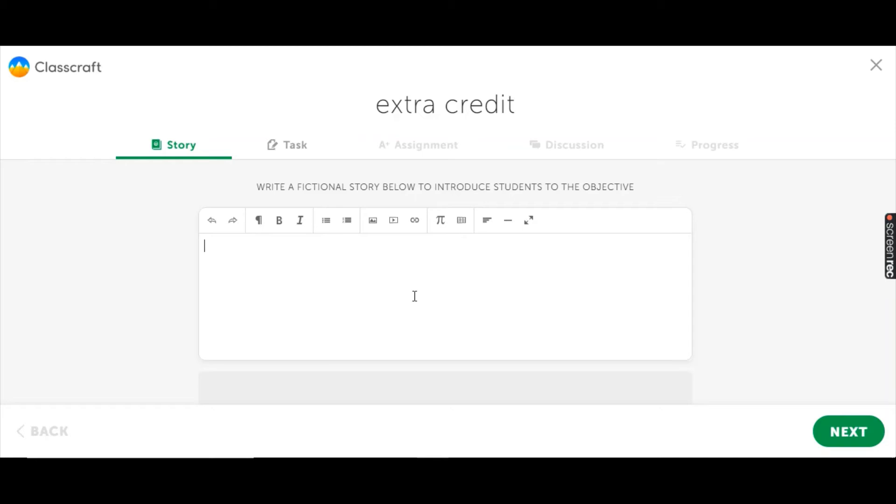
Write the objective's story as "You fell into a fairy mushroom ring and lost 10 min." and continue to the task.
{"action": "type", "text": "Y"}
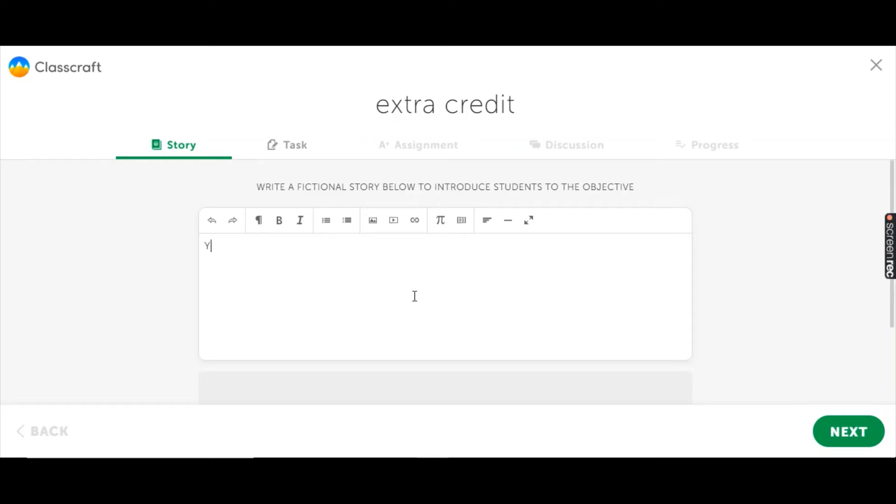
{"action": "type", "text": "ou fel"}
{"action": "type", "text": "l into a ring"}
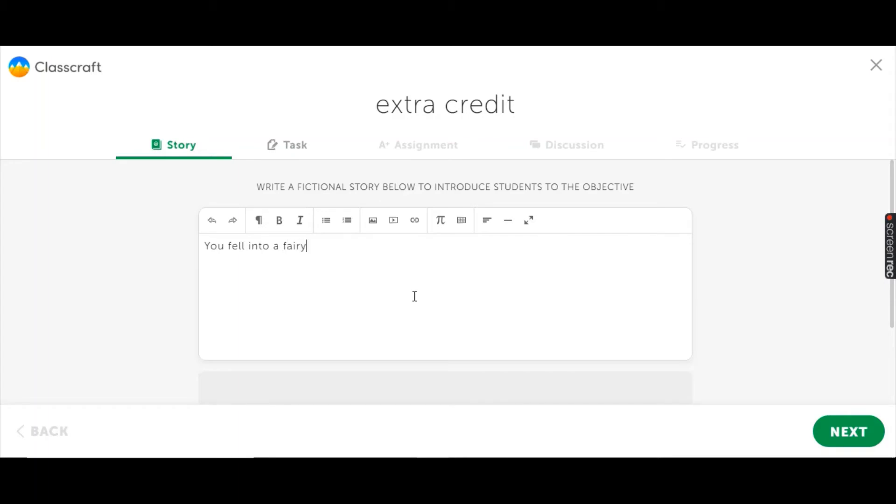
{"action": "type", "text": "roo"}
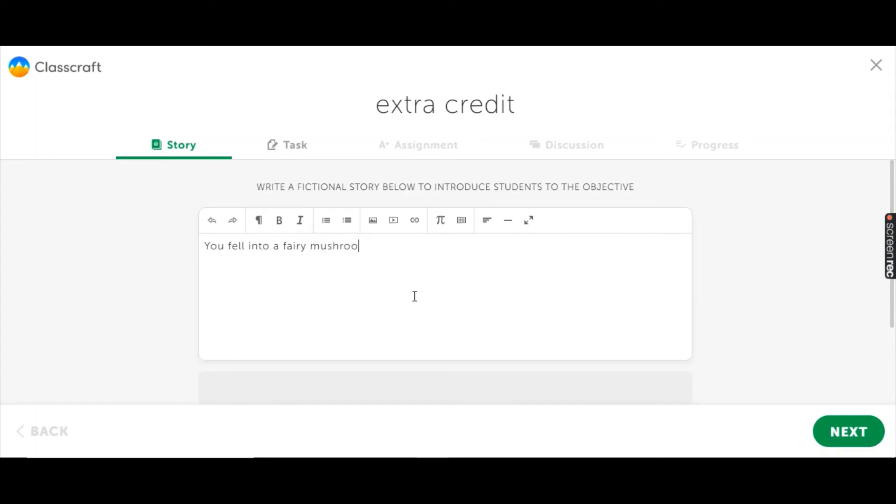
{"action": "type", "text": "m ring and lost 10 min."}
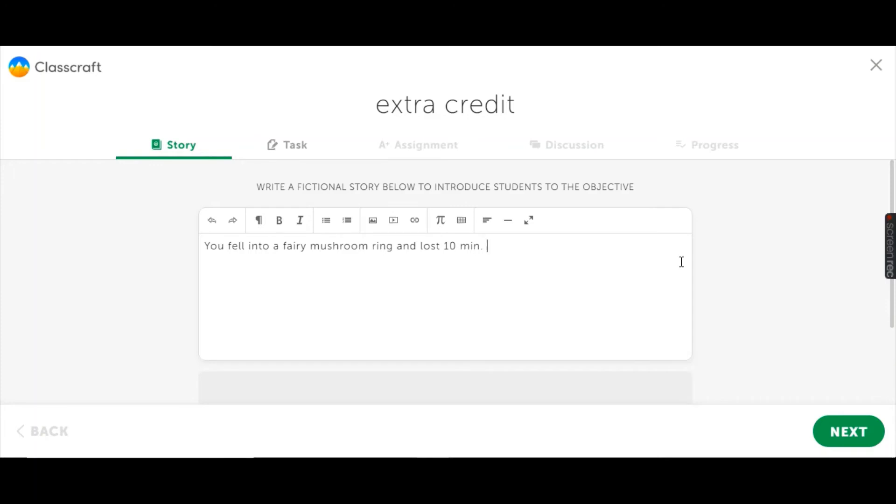
{"action": "left_click", "coordinate": [836, 433]}
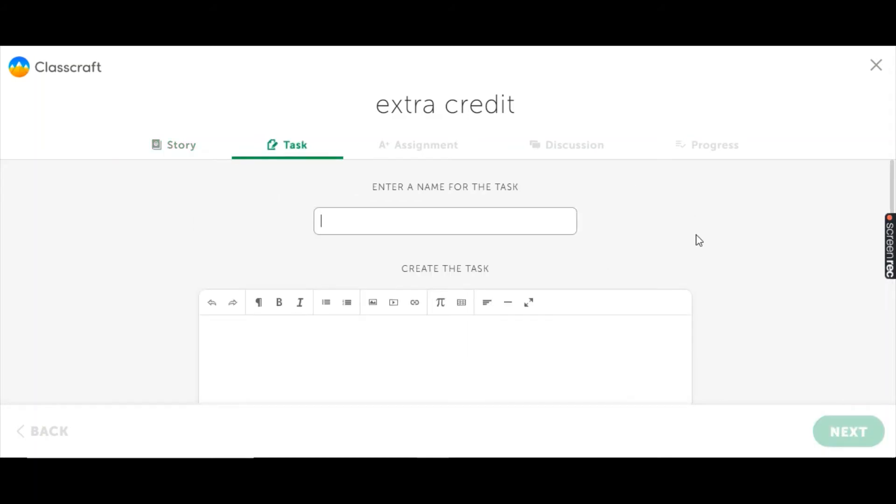
Name the task "Dear reading", enter "directions" as its content and continue to the assignment settings.
{"action": "type", "text": "Dear reading"}
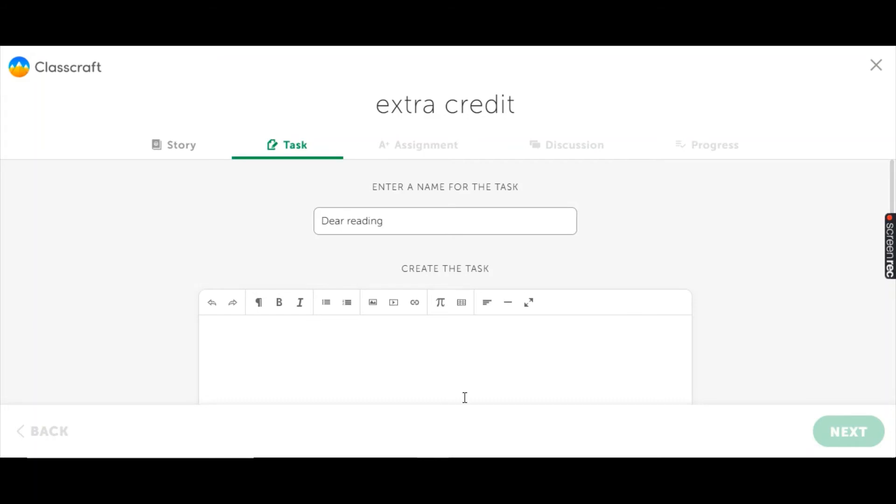
{"action": "left_click", "coordinate": [486, 356]}
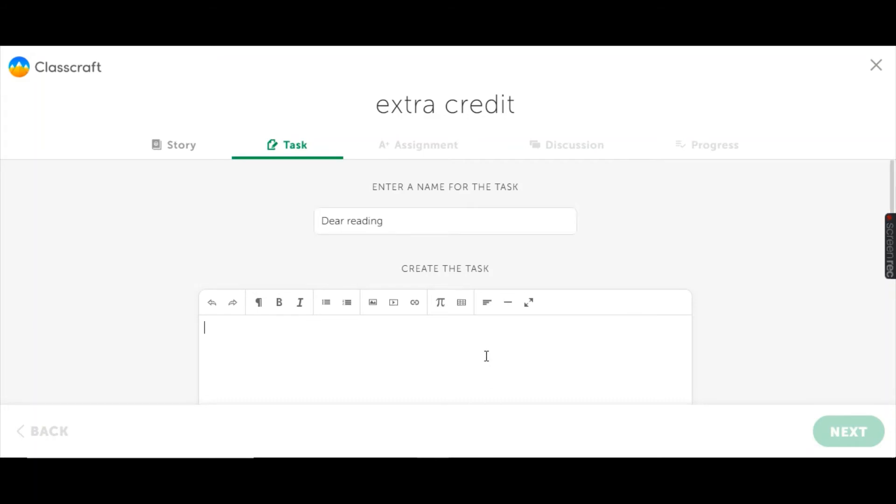
{"action": "type", "text": "directions"}
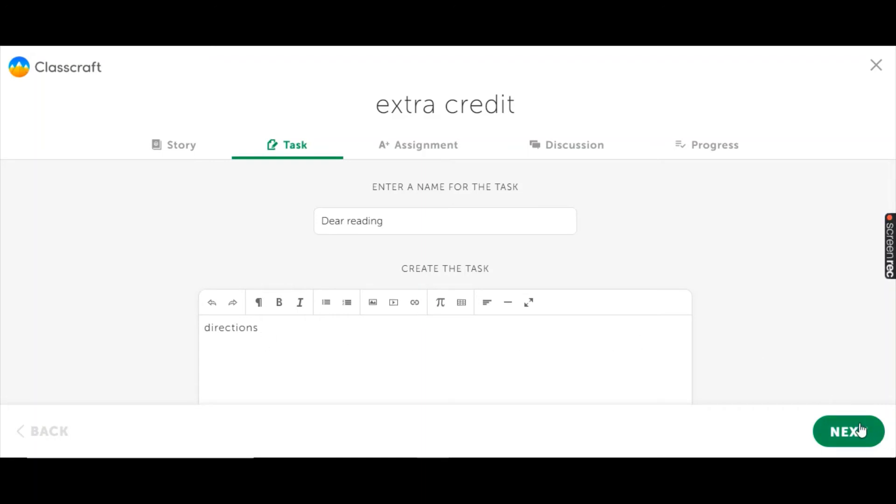
{"action": "left_click", "coordinate": [857, 430]}
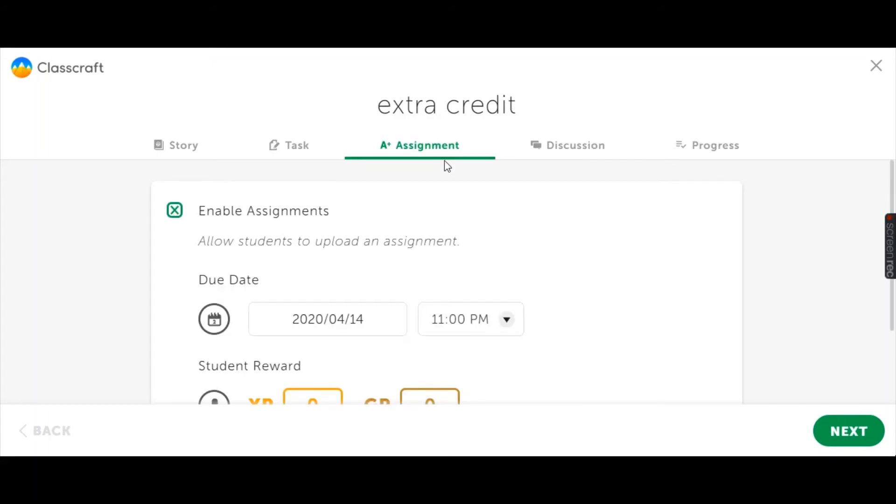
Set the extra credit assignment's student reward to 50 XP.
{"action": "scroll", "coordinate": [443, 194], "scroll_direction": "down", "scroll_amount": 2}
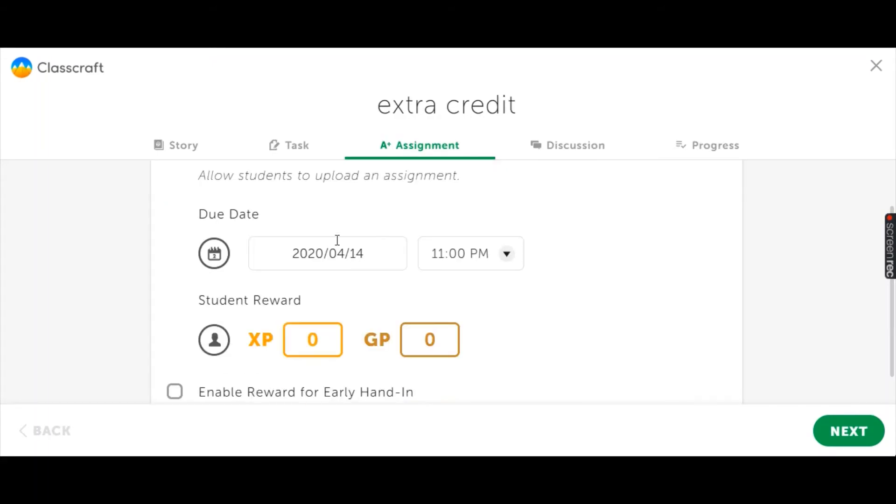
{"action": "scroll", "coordinate": [481, 257], "scroll_direction": "down", "scroll_amount": 1}
{"action": "left_click", "coordinate": [317, 301]}
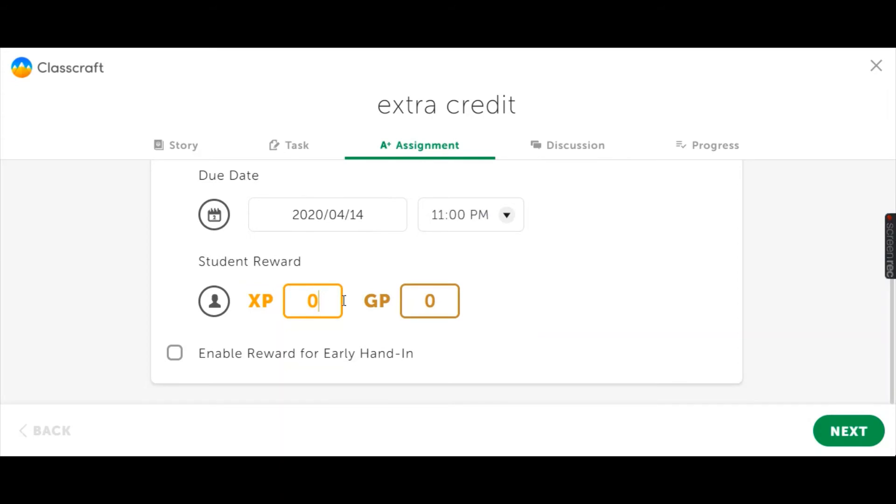
{"action": "key", "text": "BackSpace"}
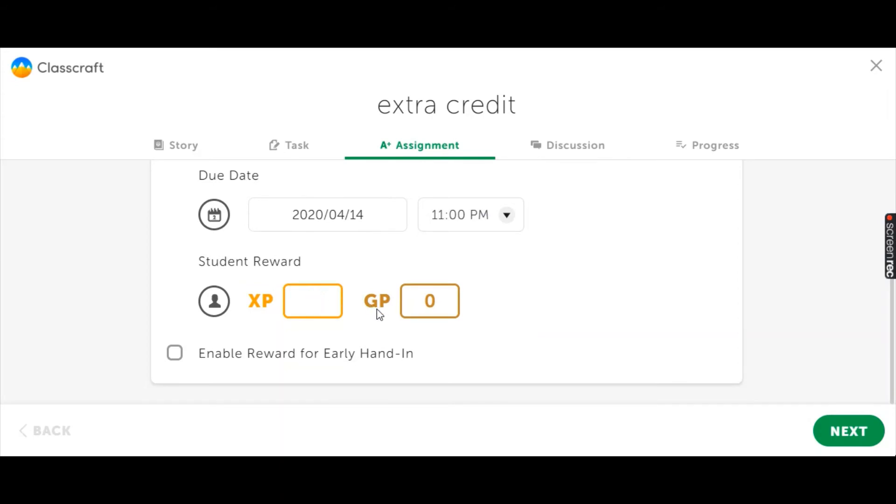
{"action": "type", "text": "50"}
Enable the reward for early hand-in on the extra credit assignment and set it to 50 XP.
{"action": "left_click", "coordinate": [174, 354]}
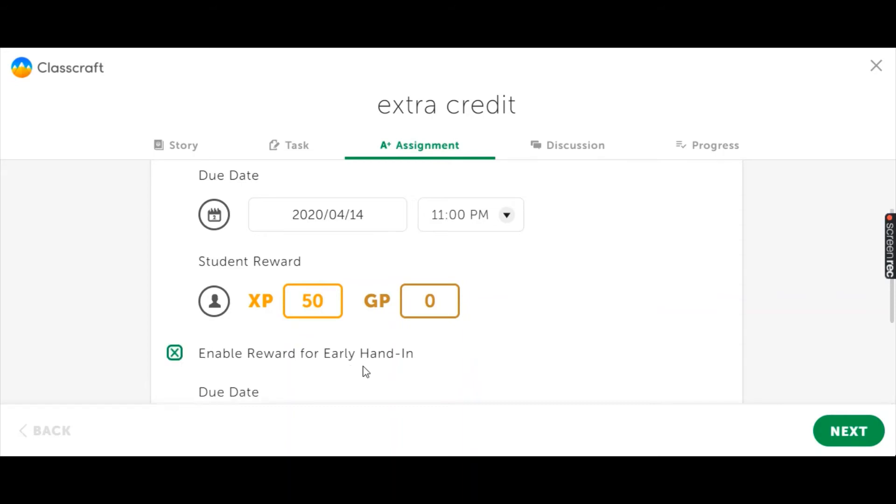
{"action": "scroll", "coordinate": [366, 367], "scroll_direction": "down", "scroll_amount": 4}
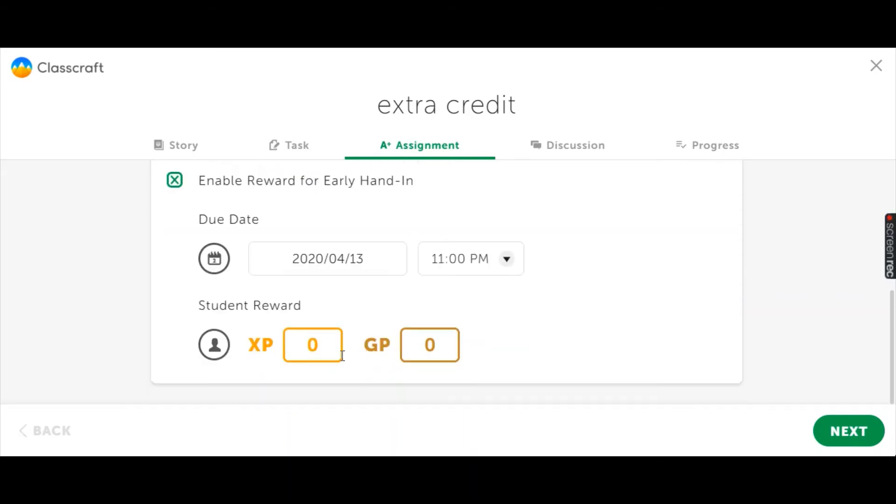
{"action": "left_click", "coordinate": [342, 351]}
{"action": "key", "text": "BackSpace"}
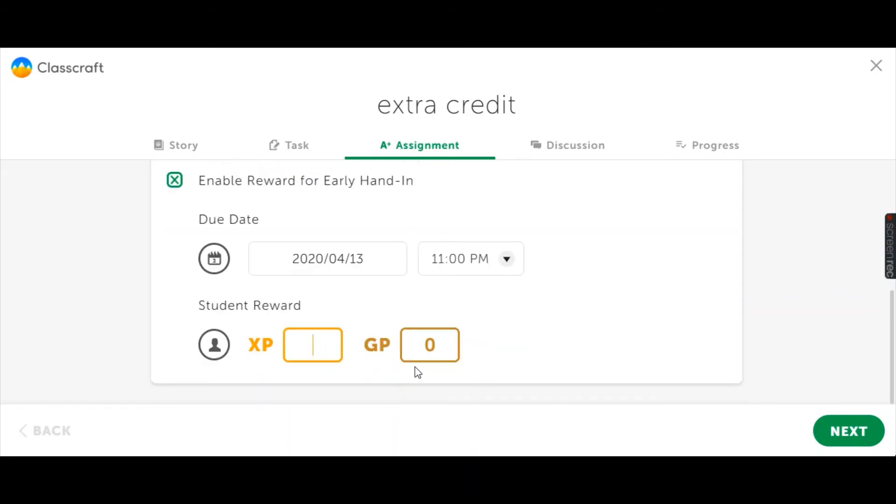
{"action": "type", "text": "50"}
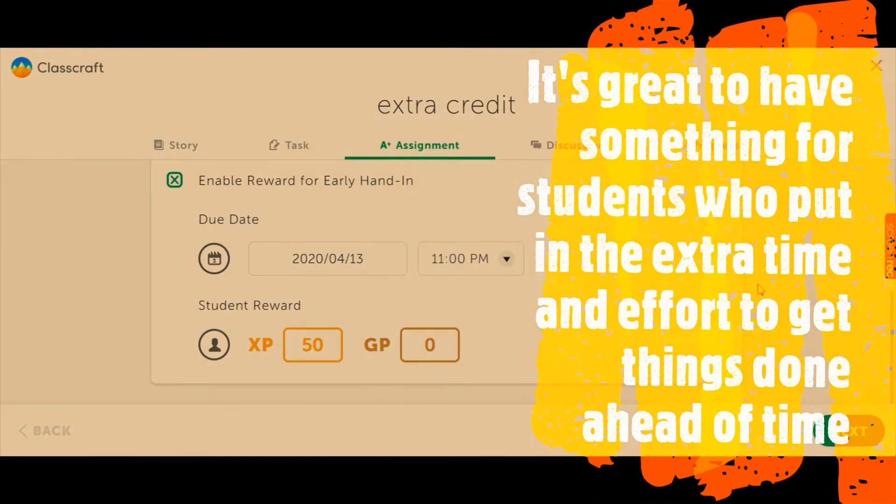
Continue to the discussion settings of the extra credit objective and enable class discussion.
{"action": "left_click", "coordinate": [854, 432]}
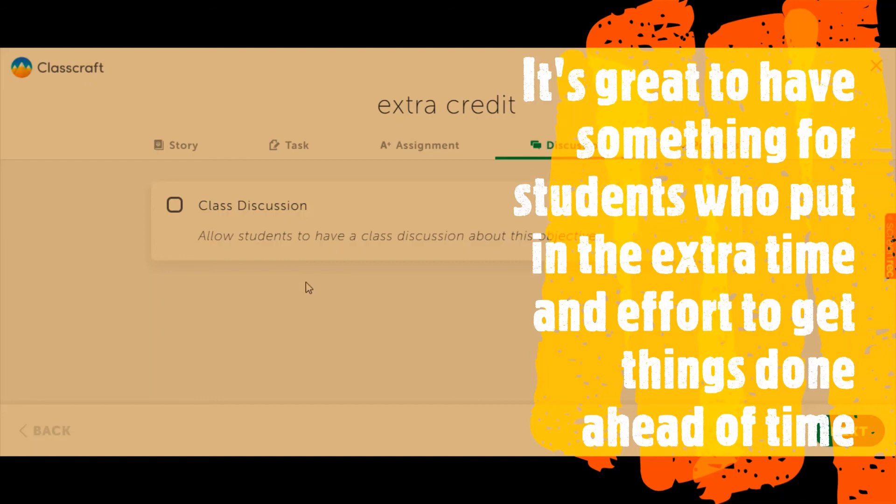
{"action": "left_click", "coordinate": [175, 206]}
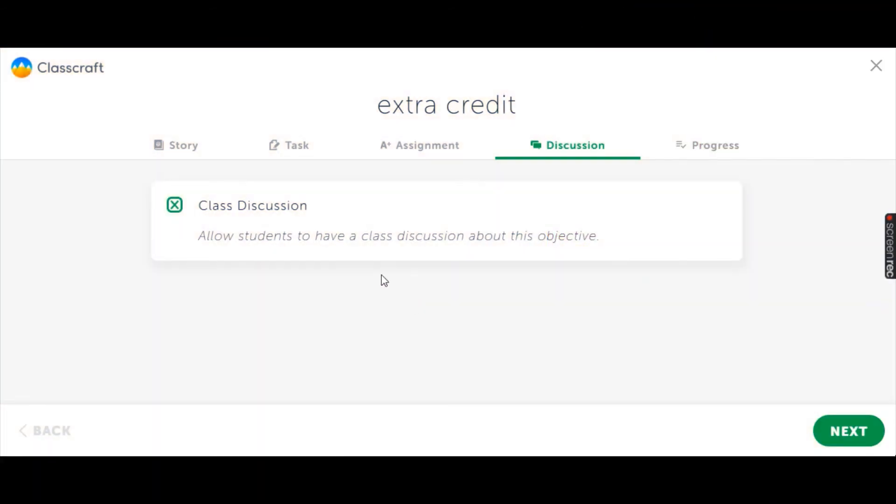
Continue to the progress settings of the extra credit objective and set its completion reward to 50 XP.
{"action": "left_click", "coordinate": [858, 435]}
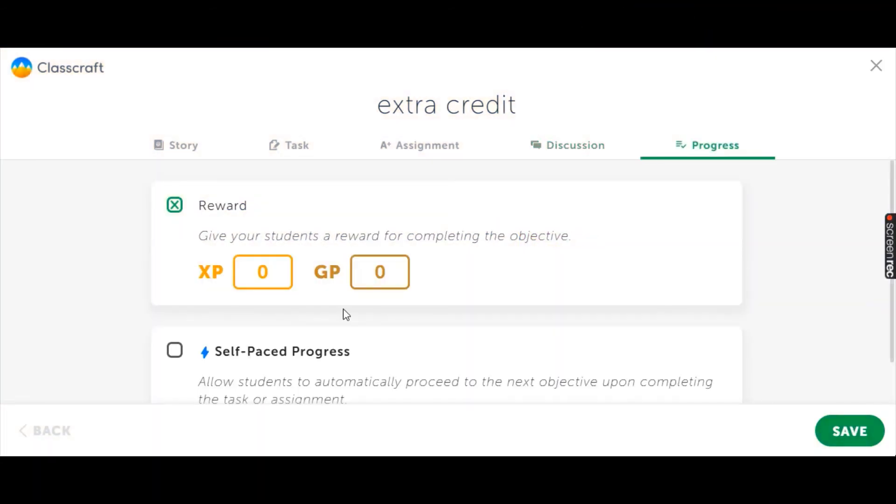
{"action": "left_click", "coordinate": [273, 277]}
{"action": "key", "text": "BackSpace"}
{"action": "type", "text": "50"}
Enable self-paced progress for the extra credit objective and save the objective.
{"action": "scroll", "coordinate": [320, 333], "scroll_direction": "down", "scroll_amount": 1}
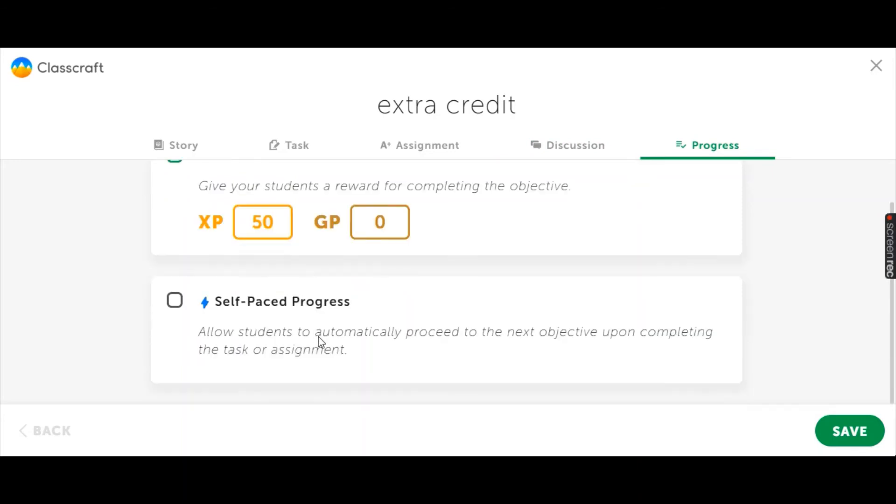
{"action": "left_click", "coordinate": [174, 303]}
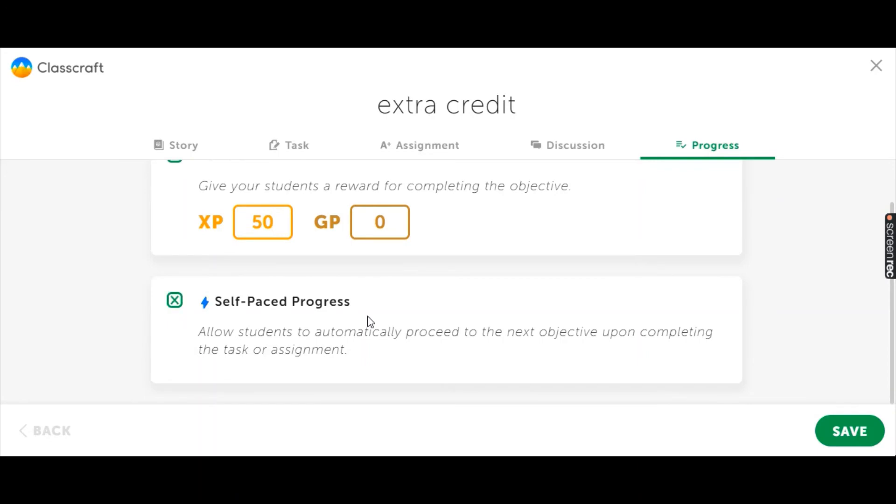
{"action": "left_click", "coordinate": [847, 431]}
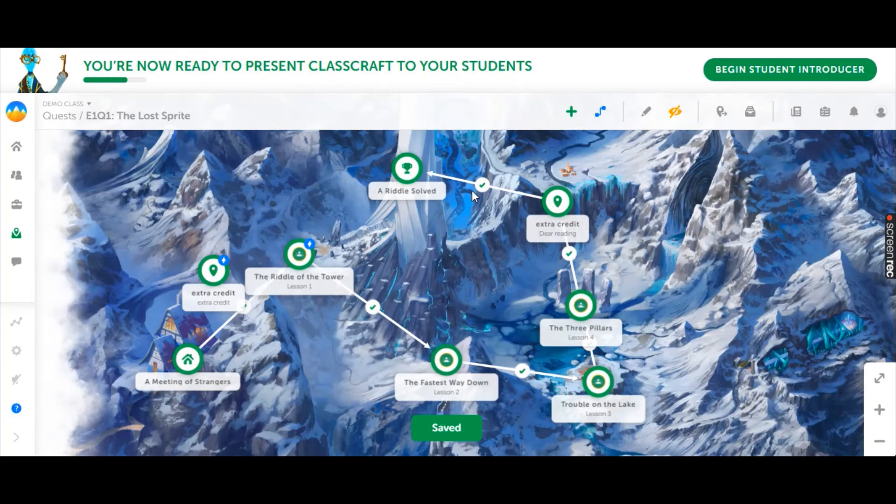
Move the first extra credit objective above "A Meeting of Strangers" and connect it between that objective and "The Riddle of the Tower".
{"action": "left_click_drag", "start_coordinate": [229, 273], "coordinate": [201, 246]}
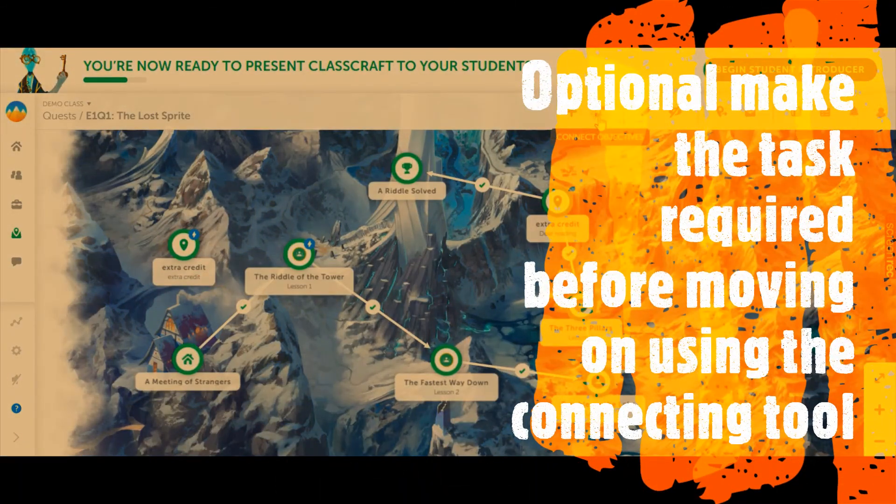
{"action": "left_click", "coordinate": [600, 124]}
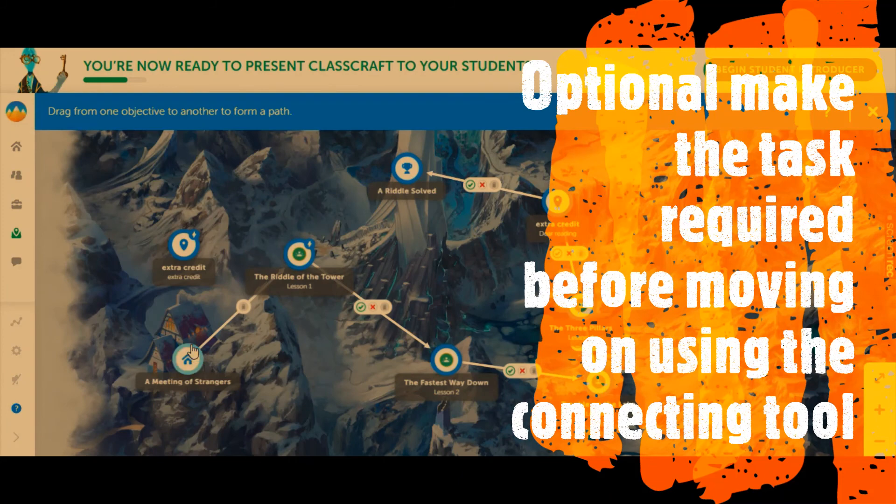
{"action": "left_click_drag", "start_coordinate": [177, 280], "coordinate": [298, 255]}
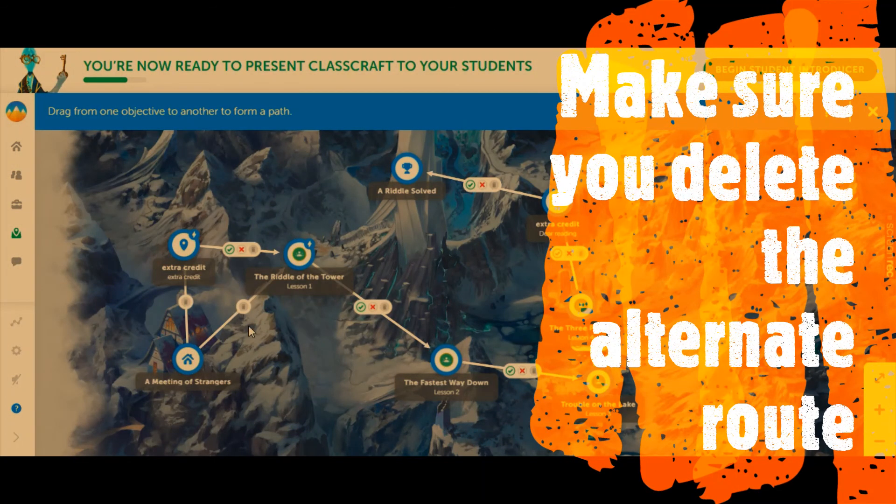
Delete the direct path between "A Meeting of Strangers" and "The Riddle of the Tower" and finish editing the paths.
{"action": "left_click", "coordinate": [243, 307]}
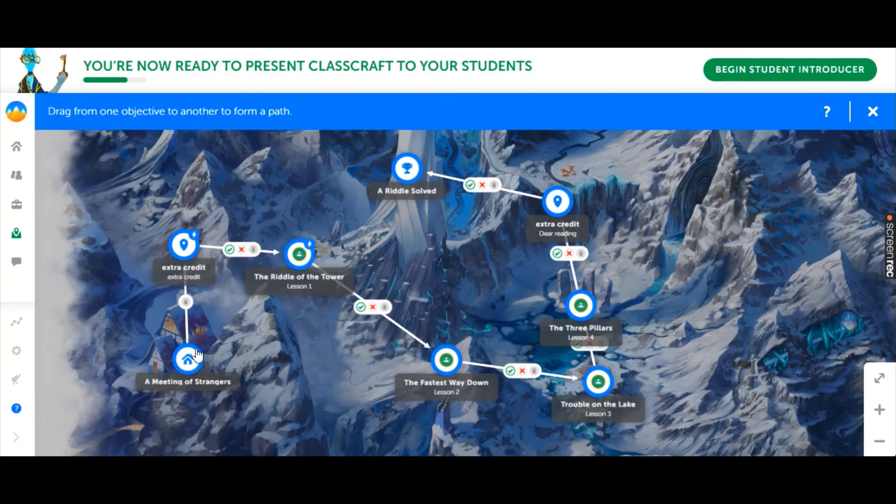
{"action": "left_click_drag", "start_coordinate": [196, 355], "coordinate": [300, 254]}
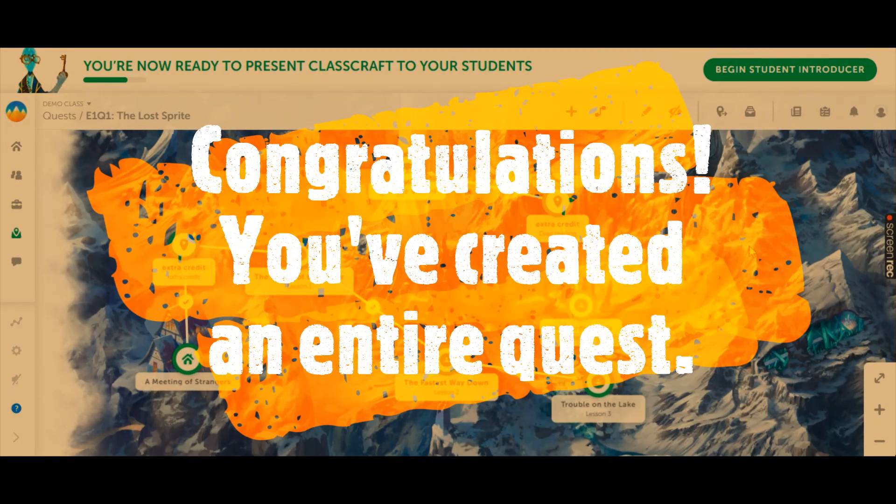
{"action": "mouse_move", "coordinate": [889, 255]}
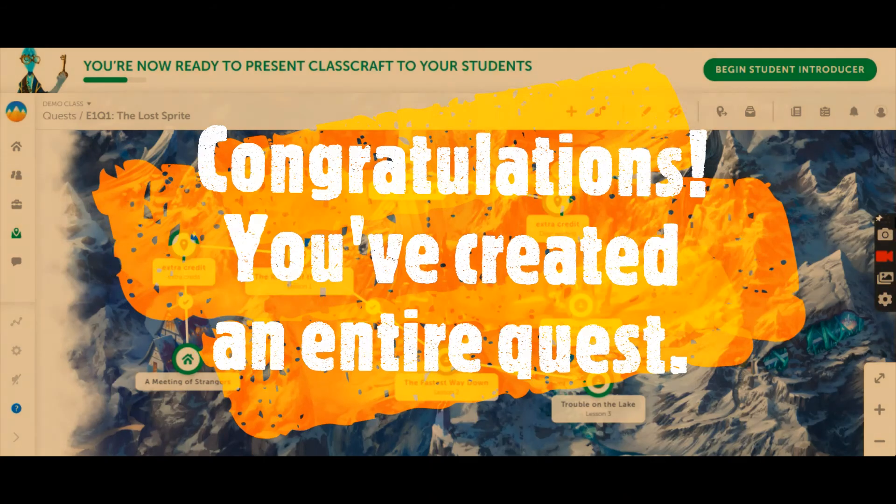